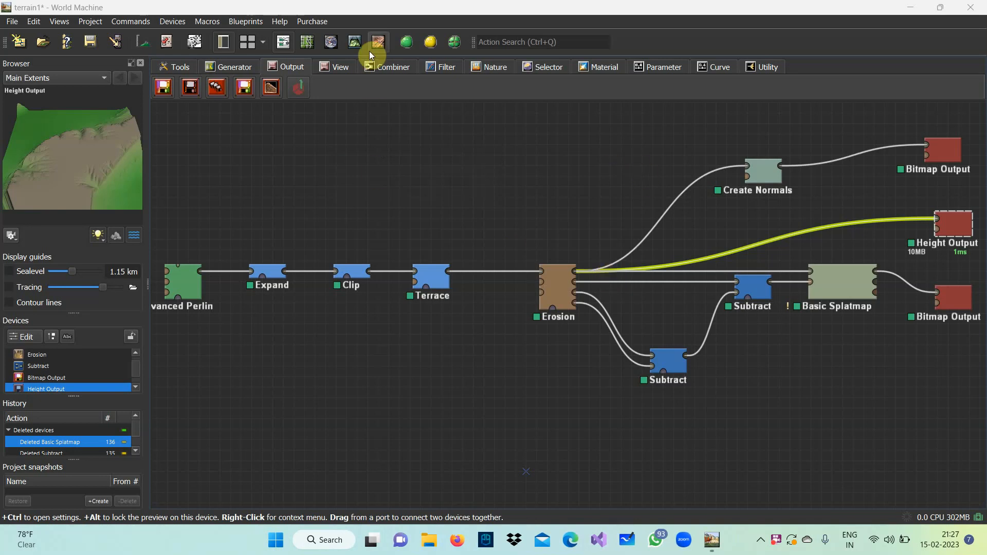
- Check the edition and build number of the installed World Machine
click(279, 22)
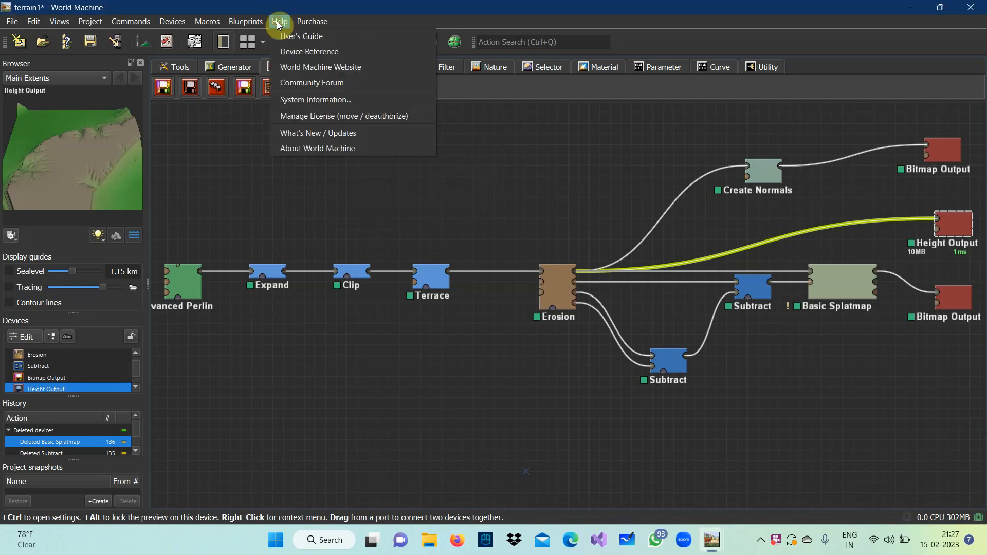
click(312, 150)
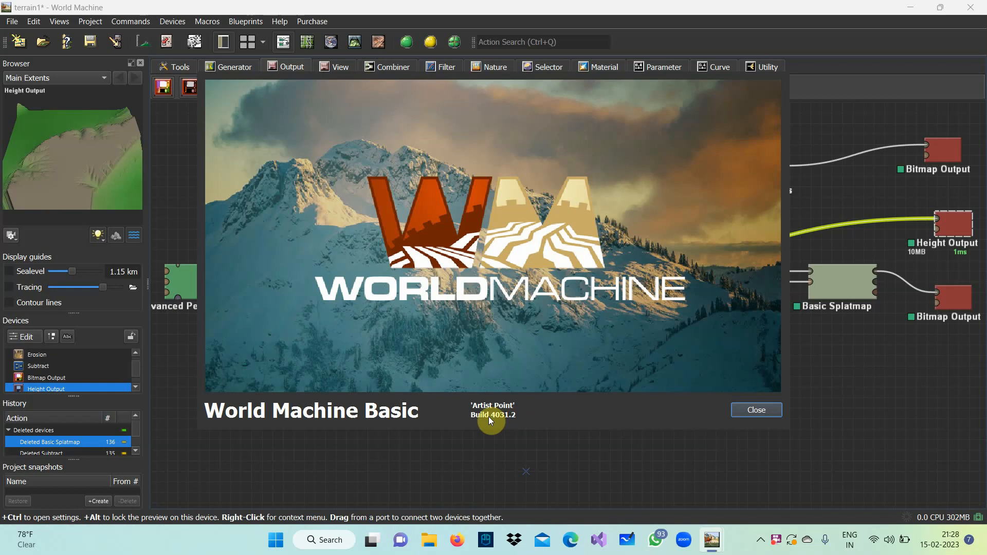
click(765, 414)
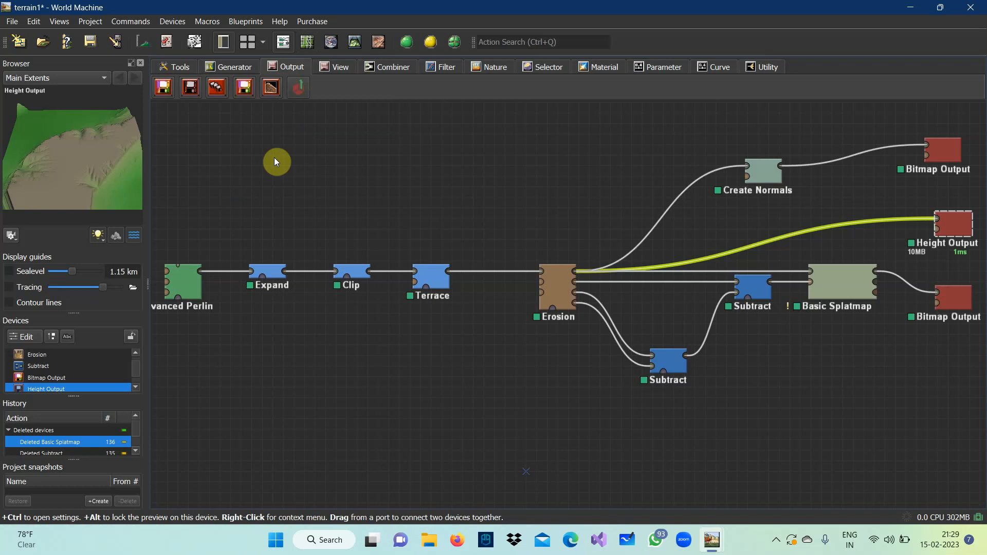
- Add a new Advanced Perlin generator above the start of the existing device chain
click(236, 64)
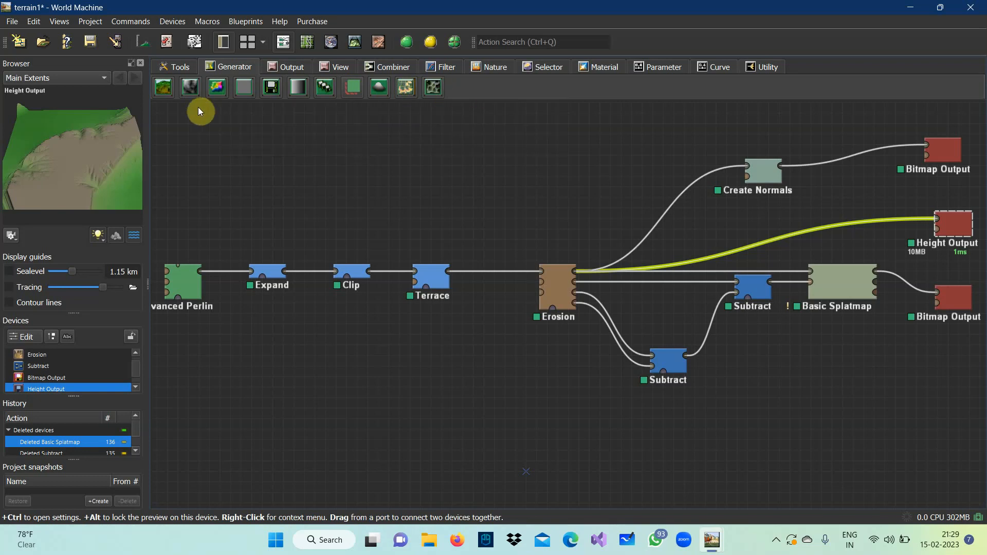
click(164, 89)
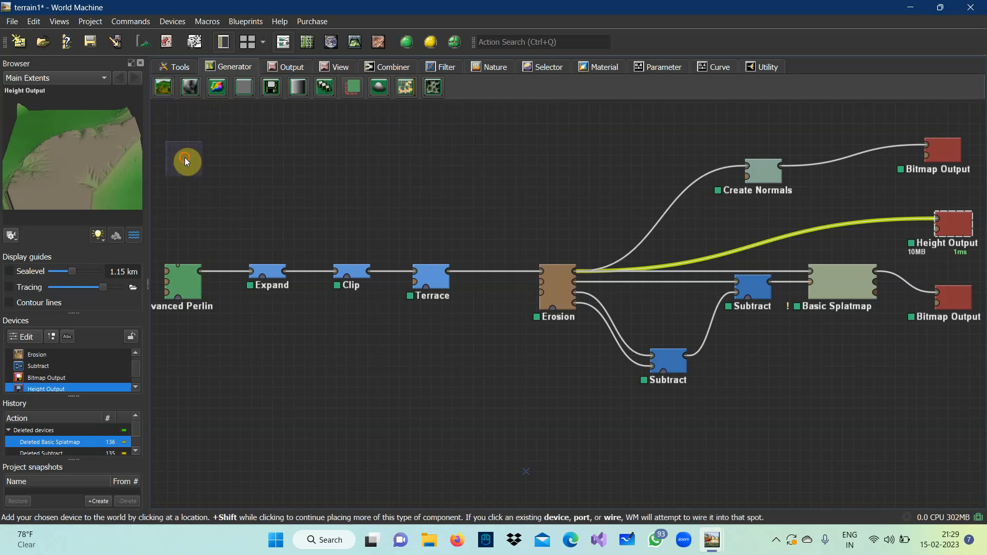
click(184, 158)
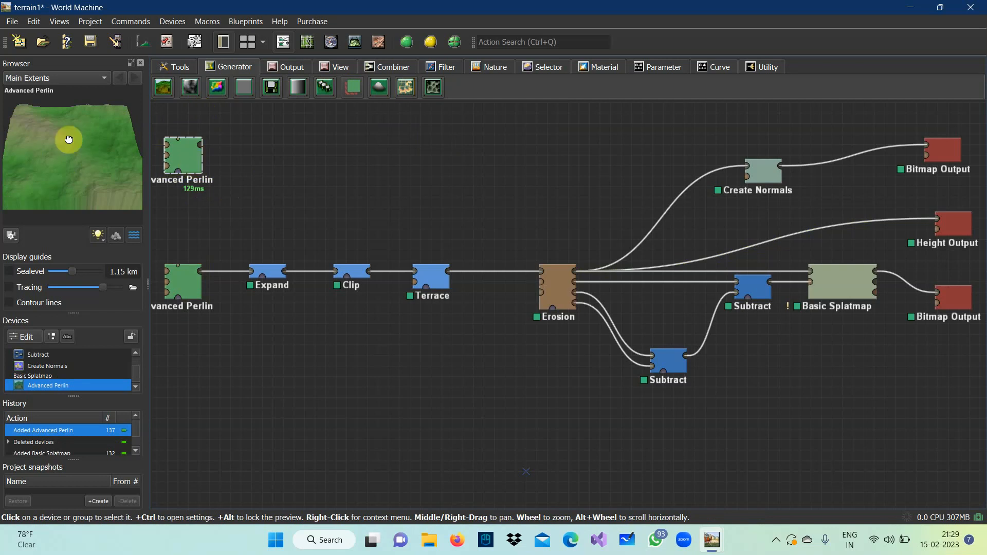
- Open the new Advanced Perlin's properties and review its placement modes and available presets
double_click(186, 162)
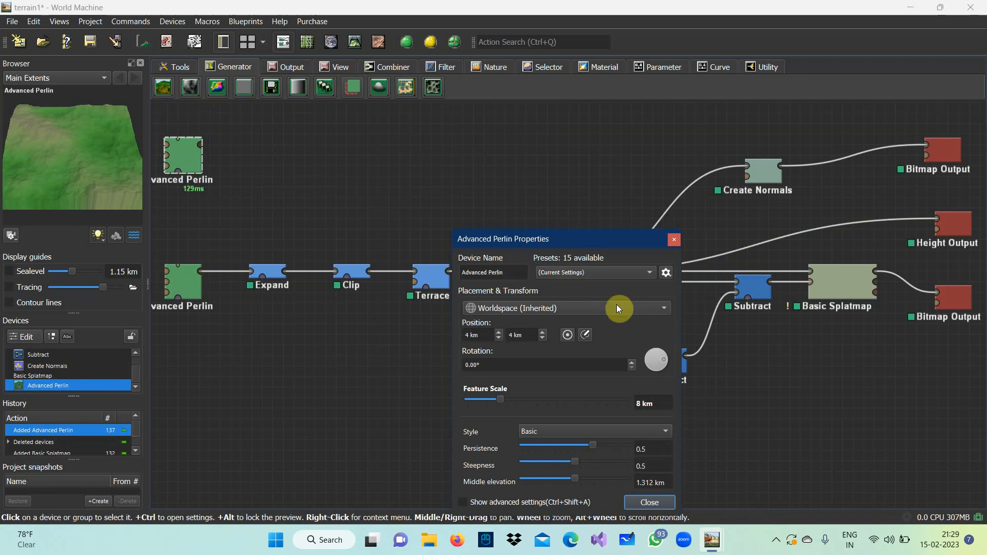
click(665, 307)
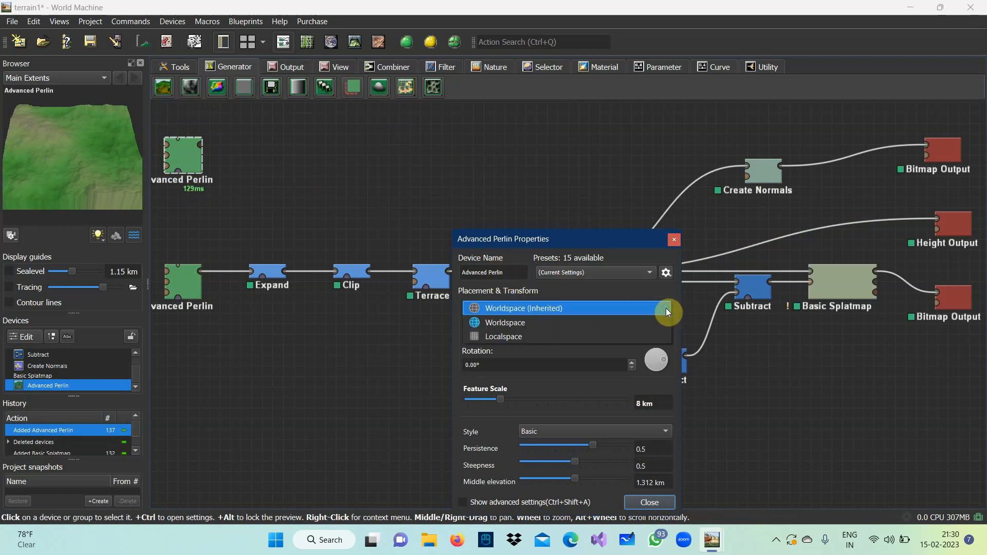
click(666, 307)
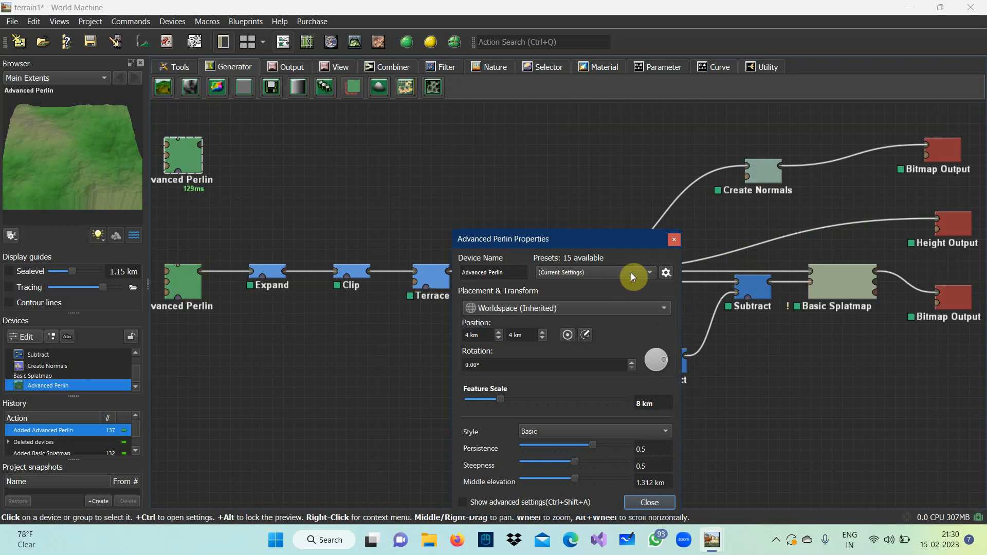
click(650, 274)
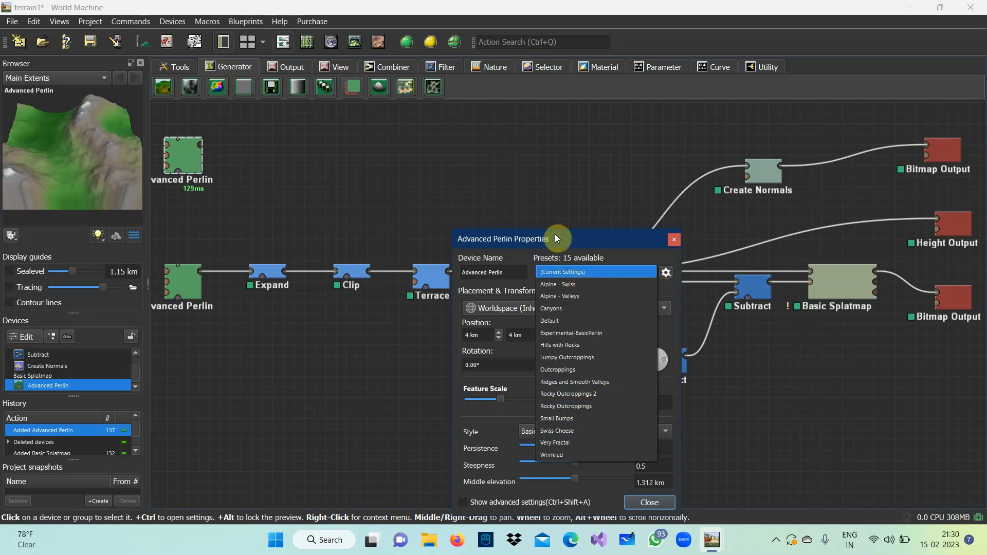
click(488, 148)
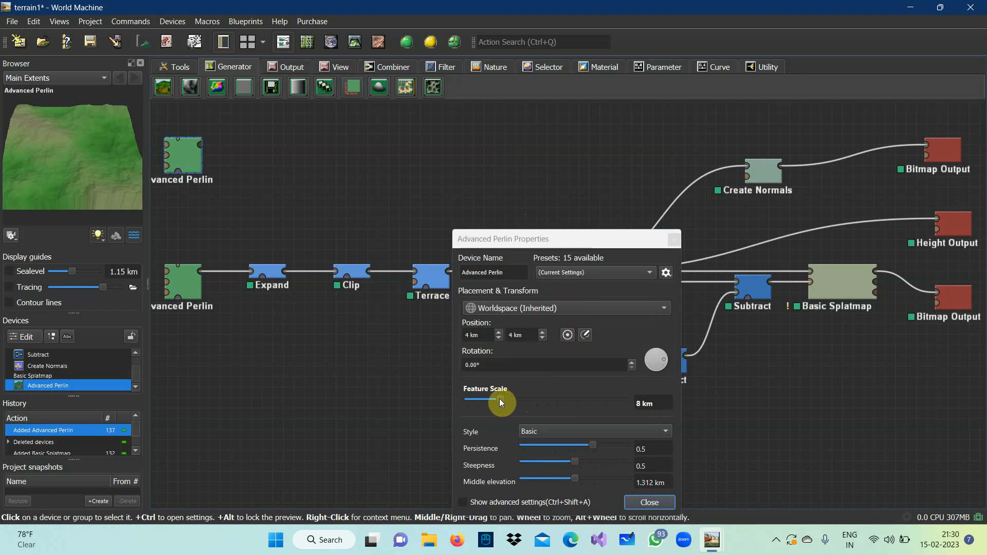
- Set the new Advanced Perlin's feature scale to 10 km and its style to Smooth Billowy
mouse_move(499, 399)
mouse_down()
mouse_move(532, 395)
mouse_move(501, 394)
mouse_up()
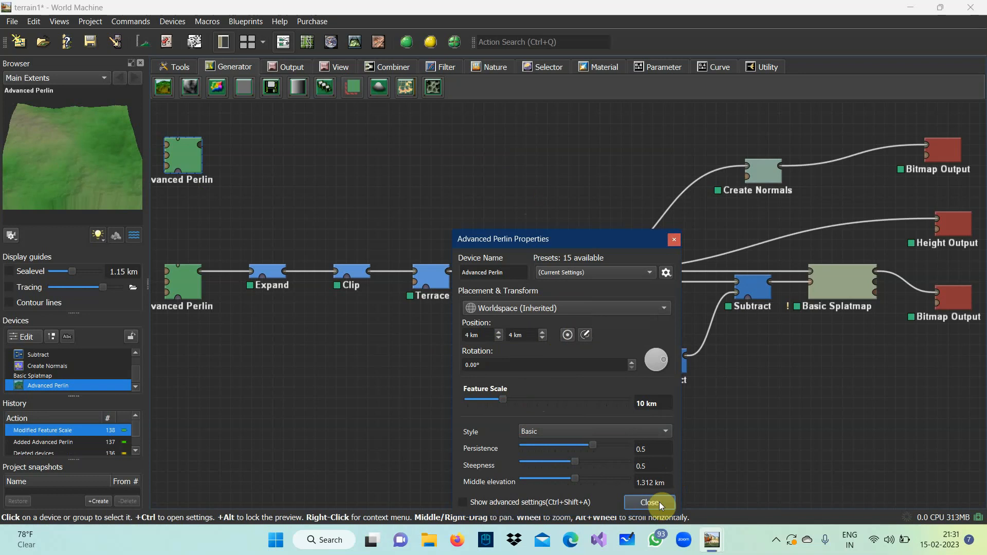
click(666, 431)
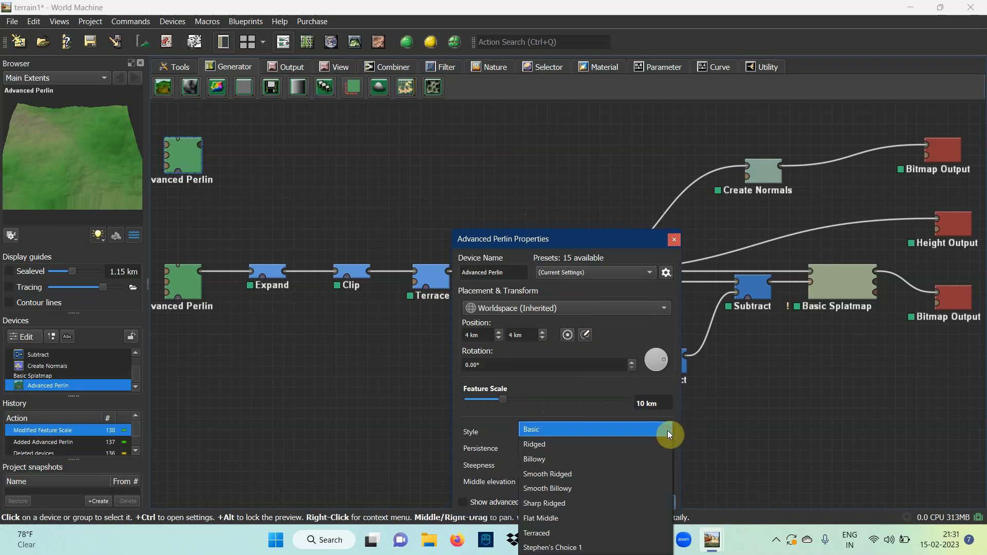
click(561, 490)
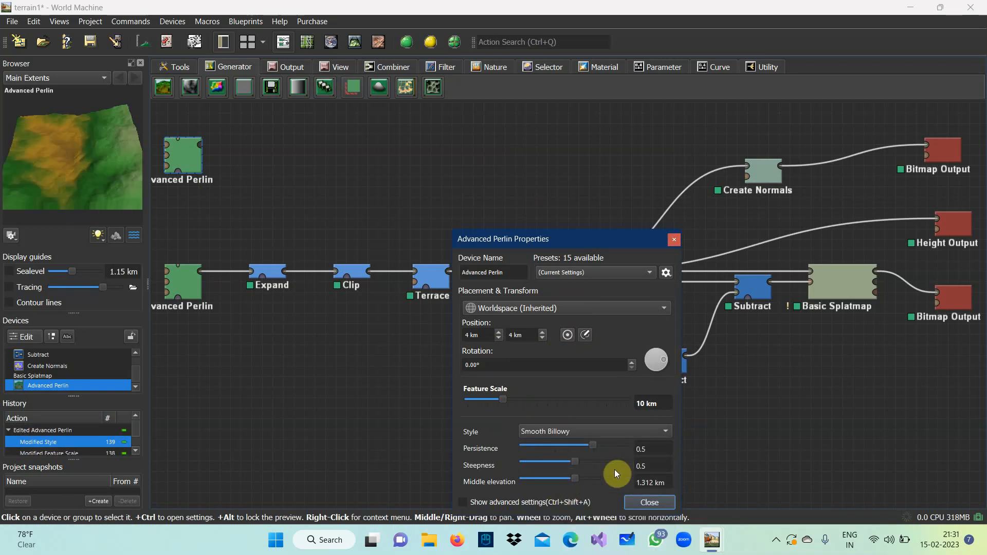
click(640, 502)
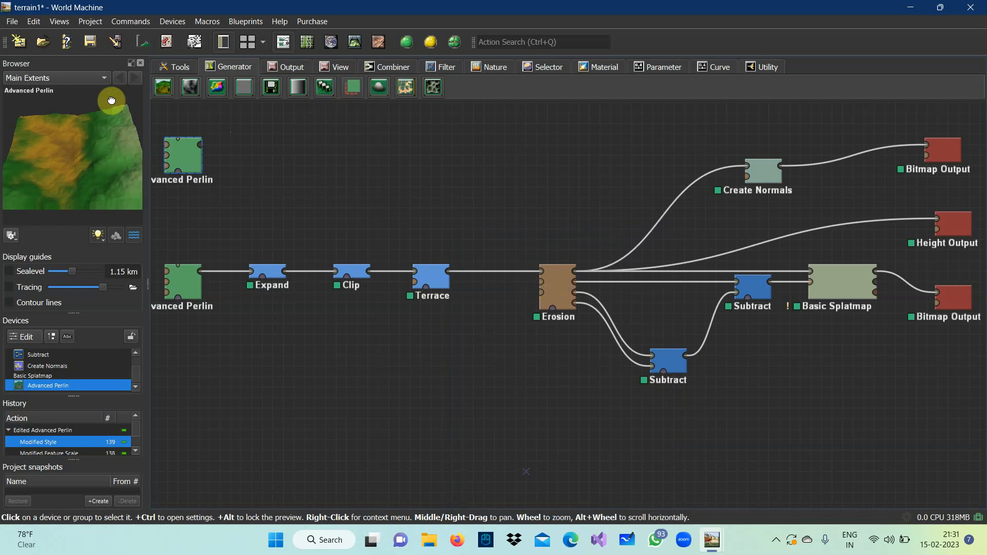
drag(94, 150, 57, 142)
- Add a Rescale filter beside the new Advanced Perlin and set its operation to Expand
click(451, 66)
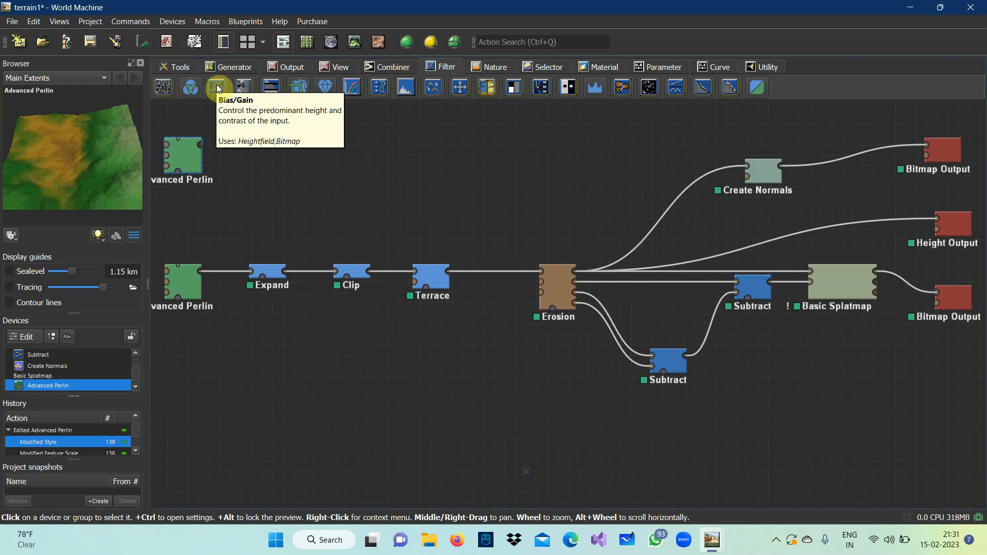
click(269, 87)
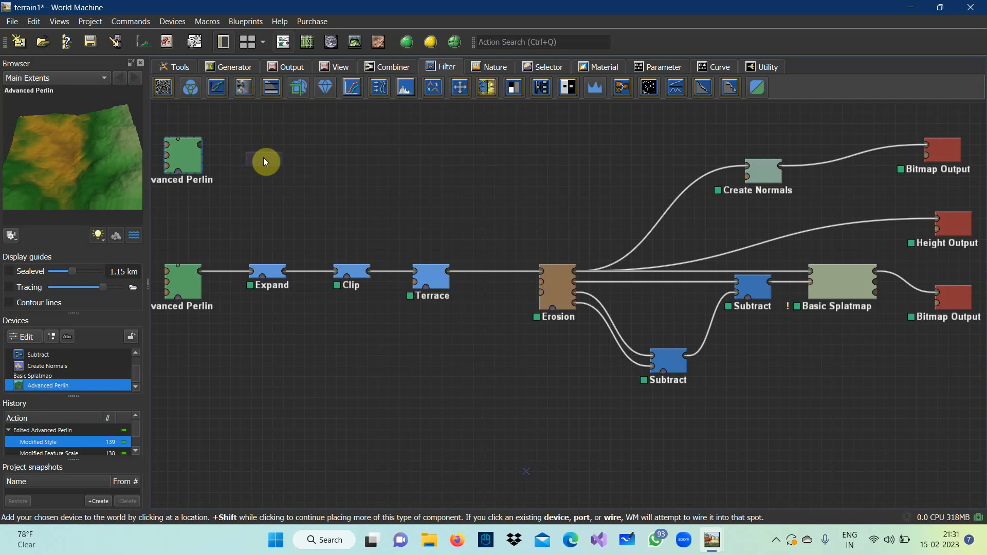
click(263, 157)
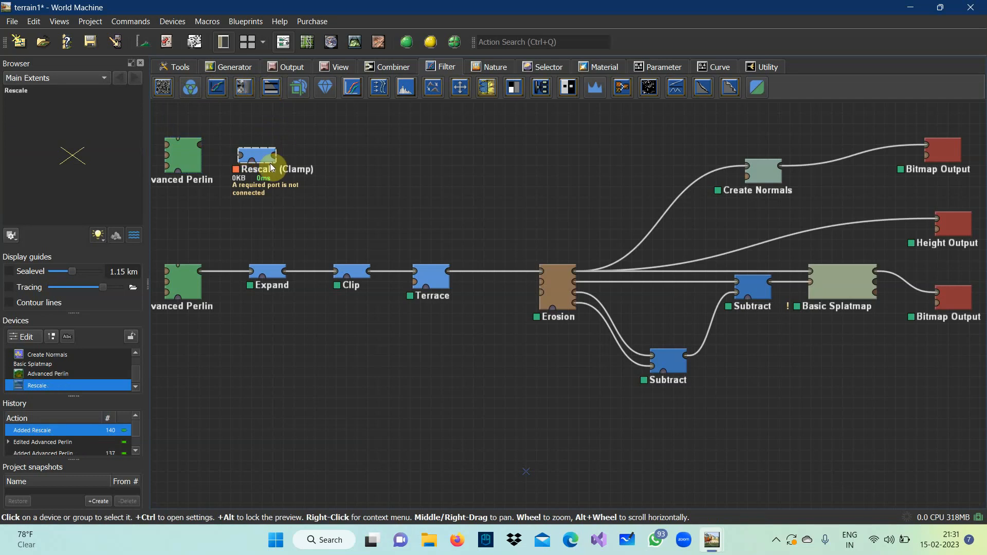
double_click(255, 153)
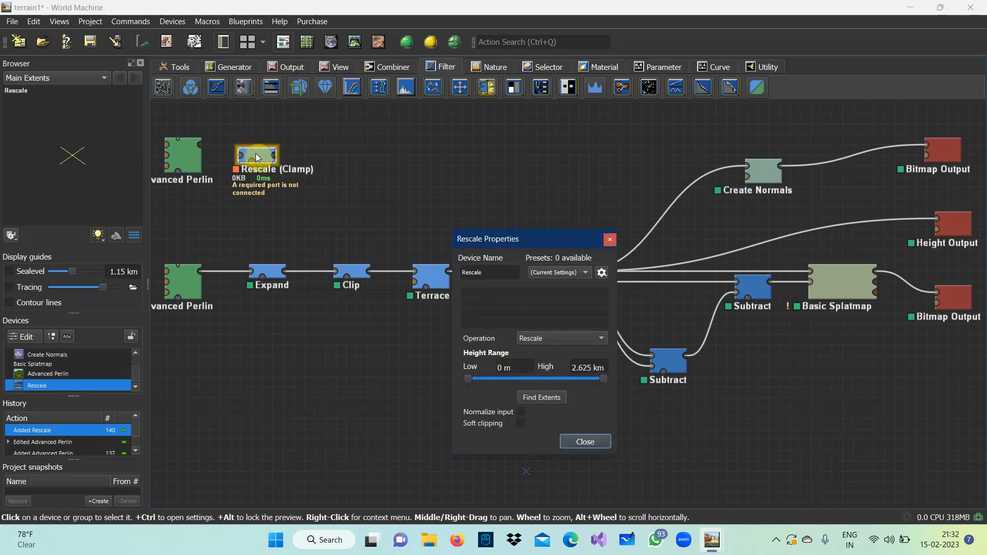
click(602, 339)
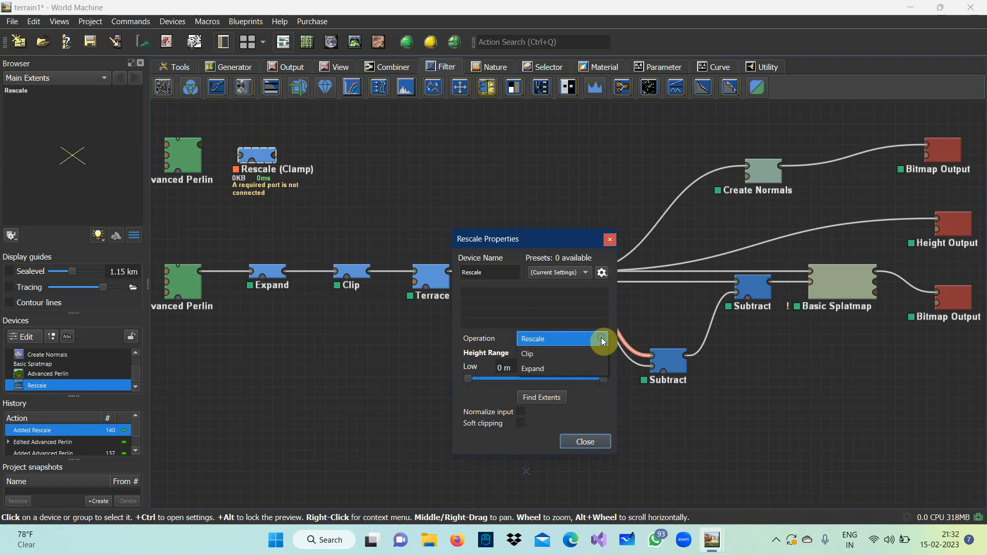
click(555, 367)
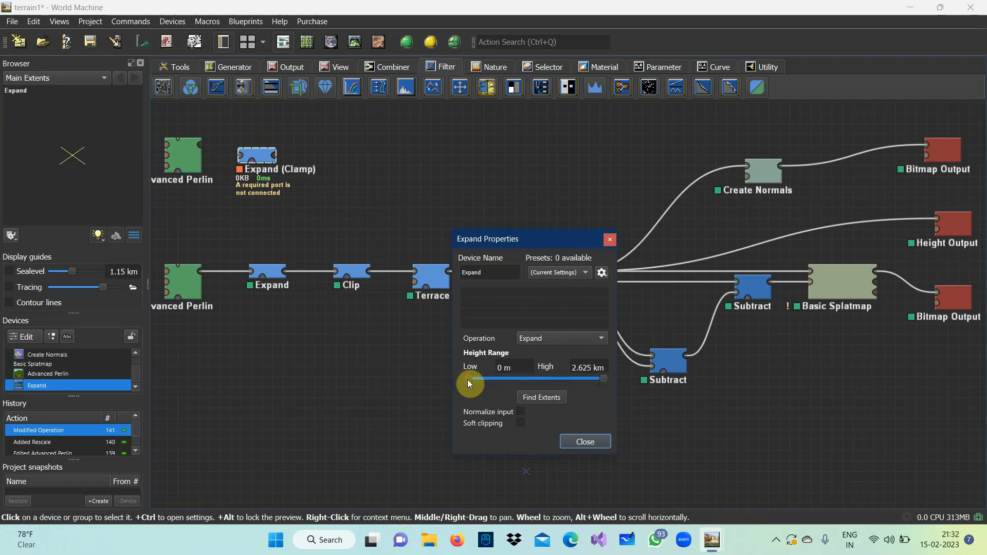
- Set the new Expand device's height range to 290 m low and 2.36 km high
drag(468, 379, 478, 378)
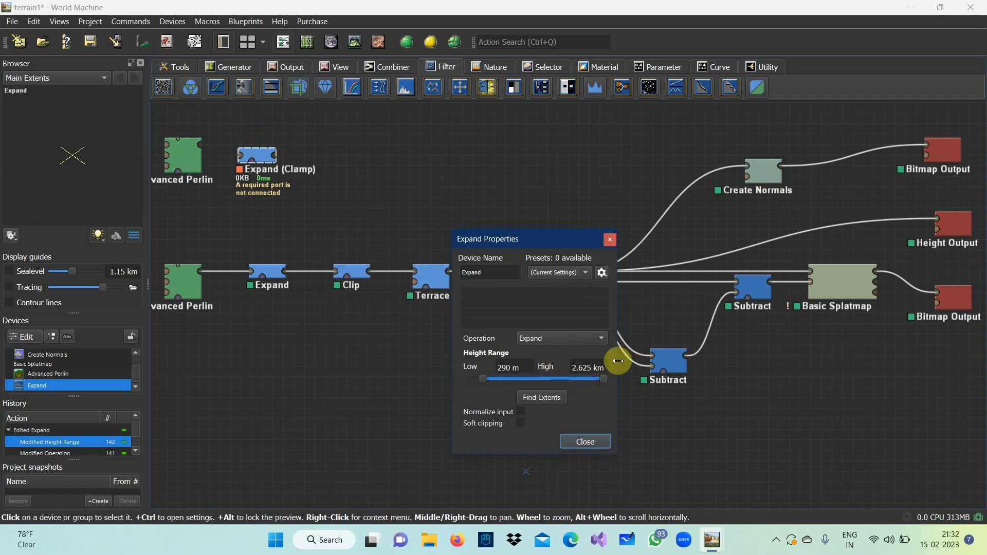
drag(603, 379, 588, 379)
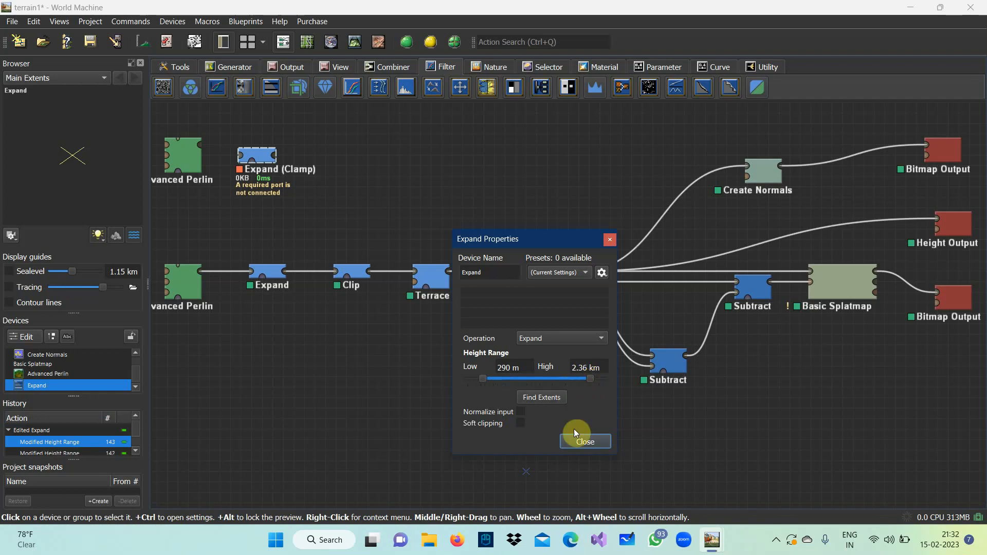
click(586, 443)
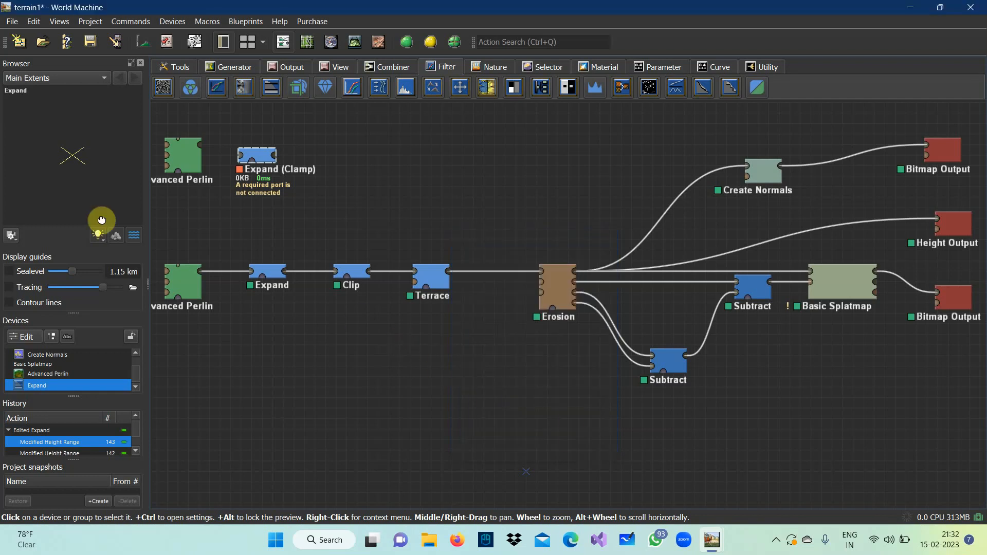
- Wire the new Advanced Perlin's primary output into the new Expand device and compare the previews of both devices
click(199, 149)
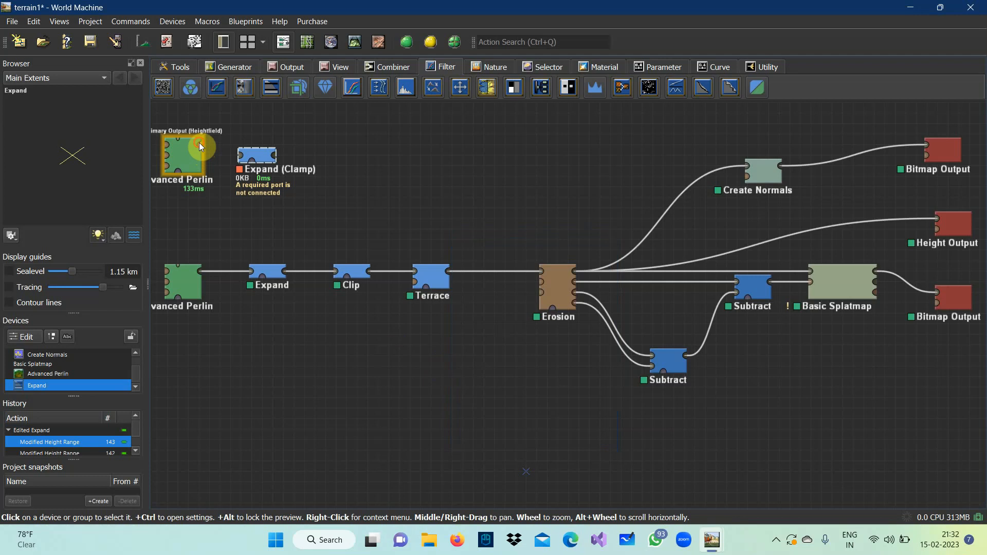
drag(199, 144, 244, 155)
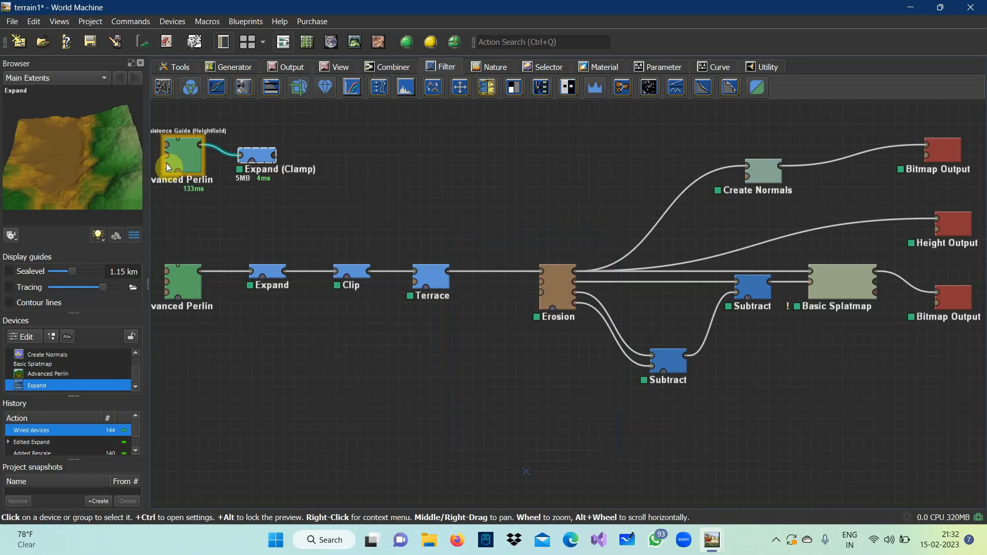
click(184, 155)
click(258, 159)
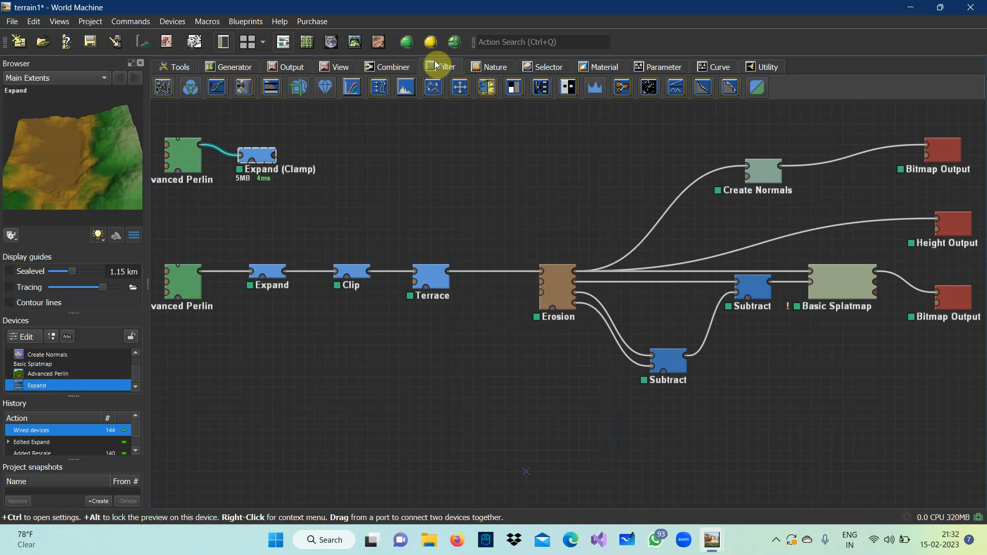
- Add another Rescale filter after the new Expand device and set its operation to Clip
click(271, 87)
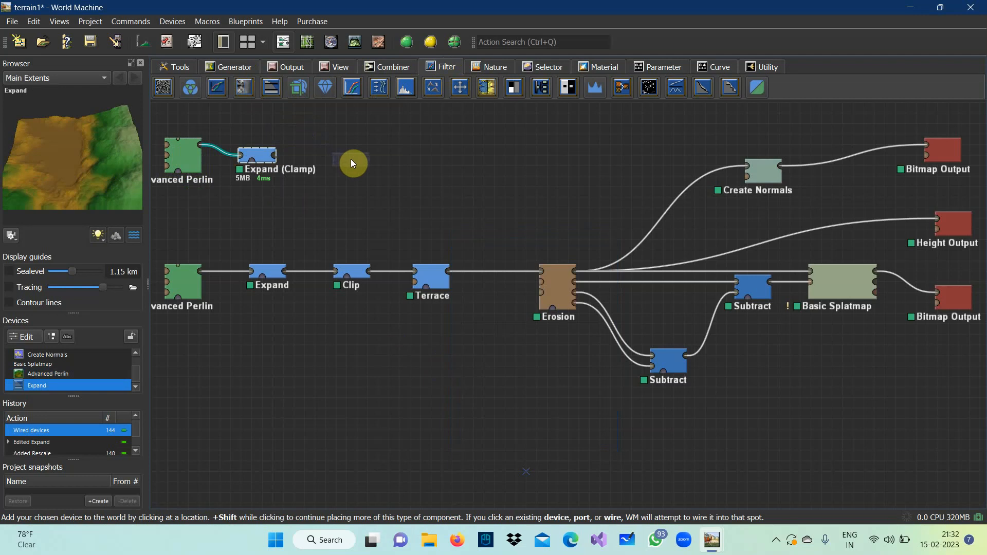
click(351, 161)
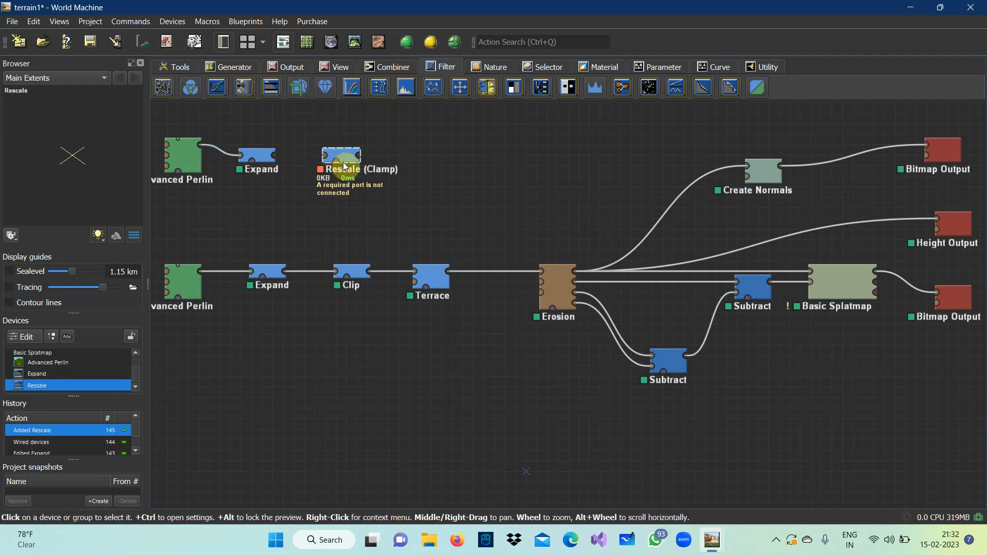
double_click(344, 166)
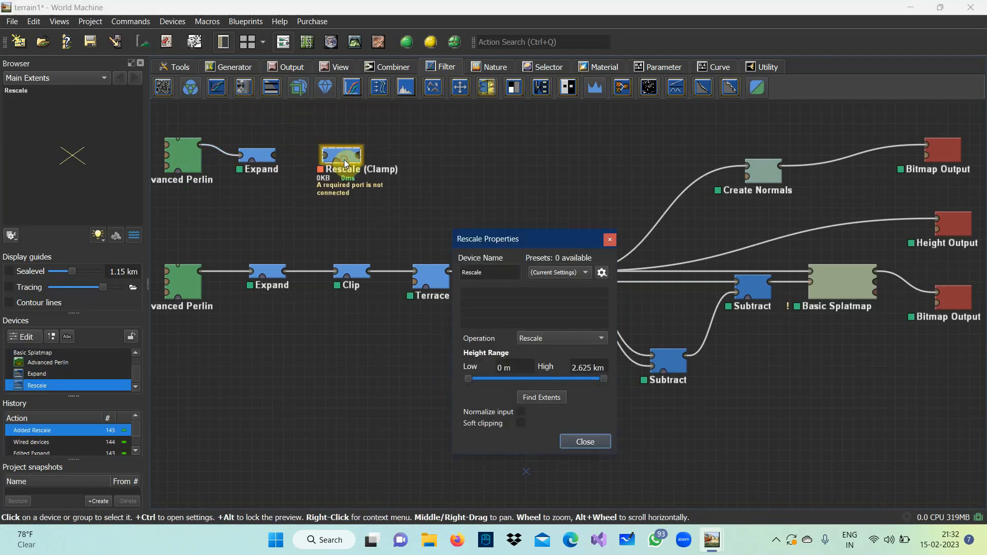
click(601, 340)
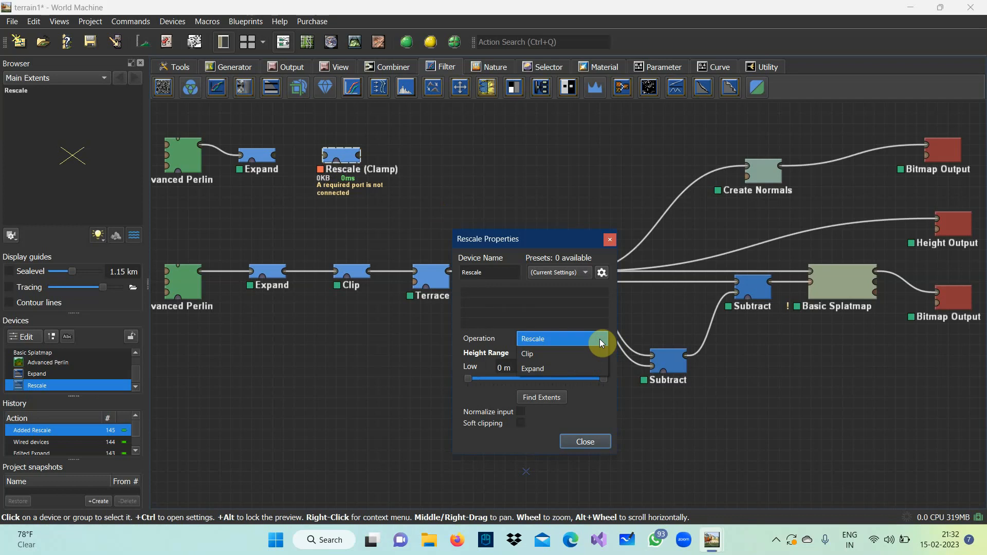
click(547, 355)
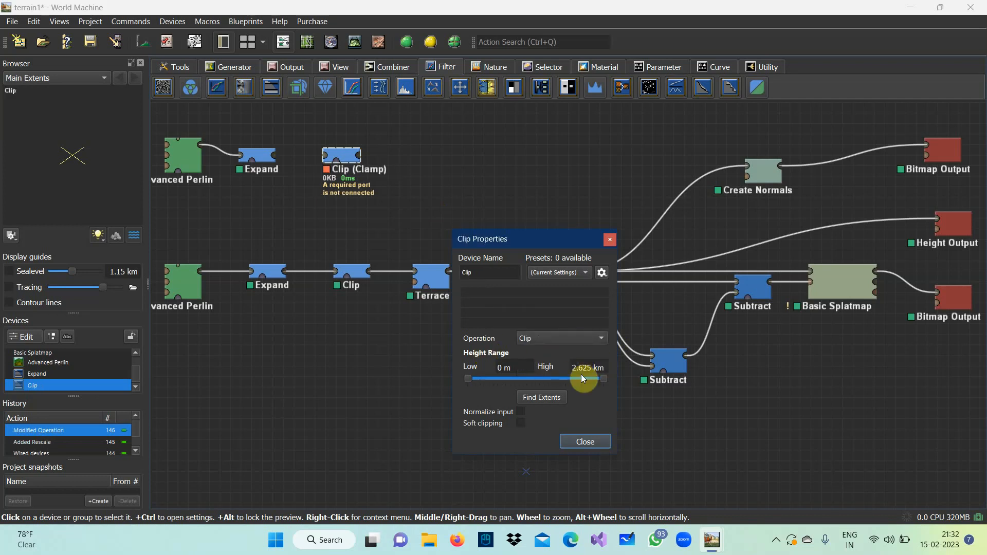
- Set the new Clip device's height range to 200 m low and about 2.47 km high, and wire Expand's output into it
drag(471, 382, 573, 385)
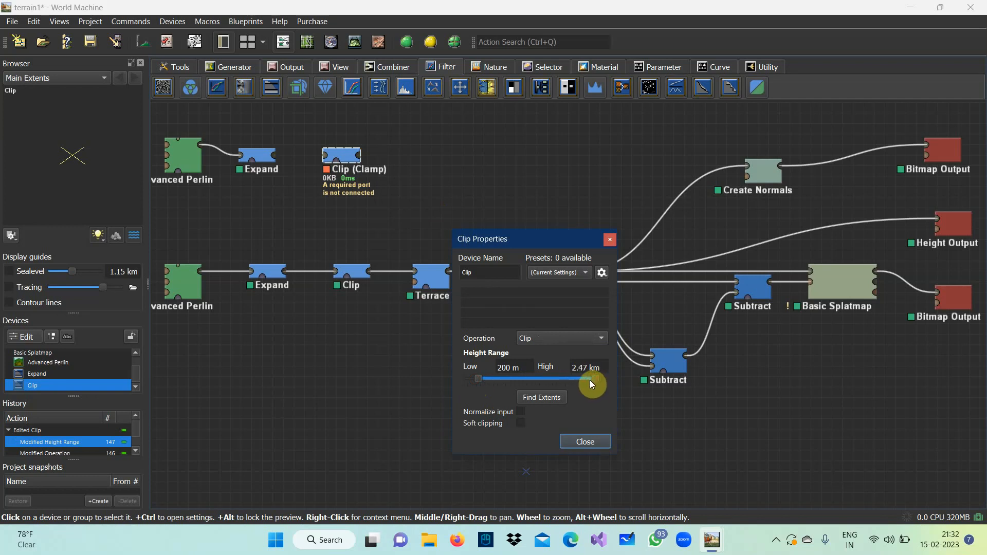
click(591, 381)
click(591, 444)
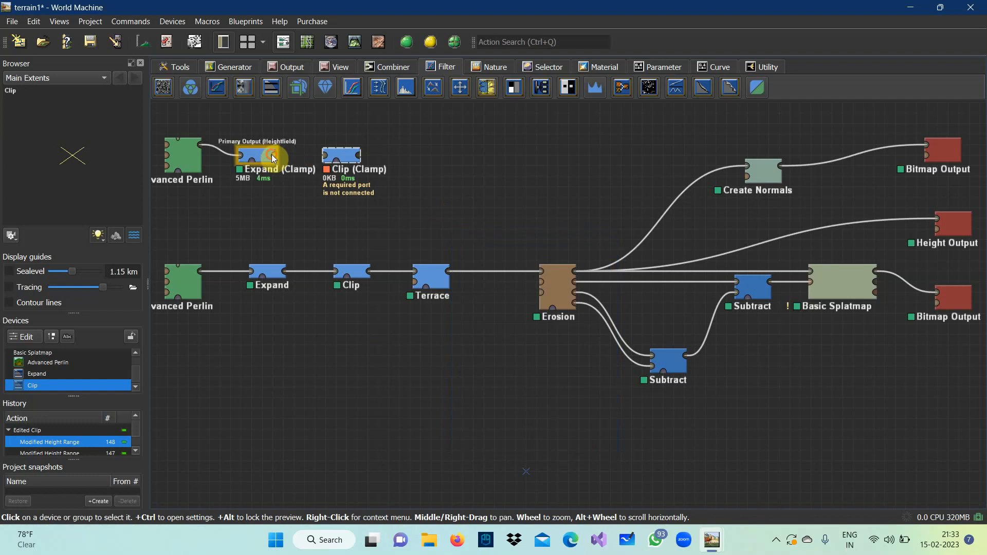
drag(276, 156, 324, 155)
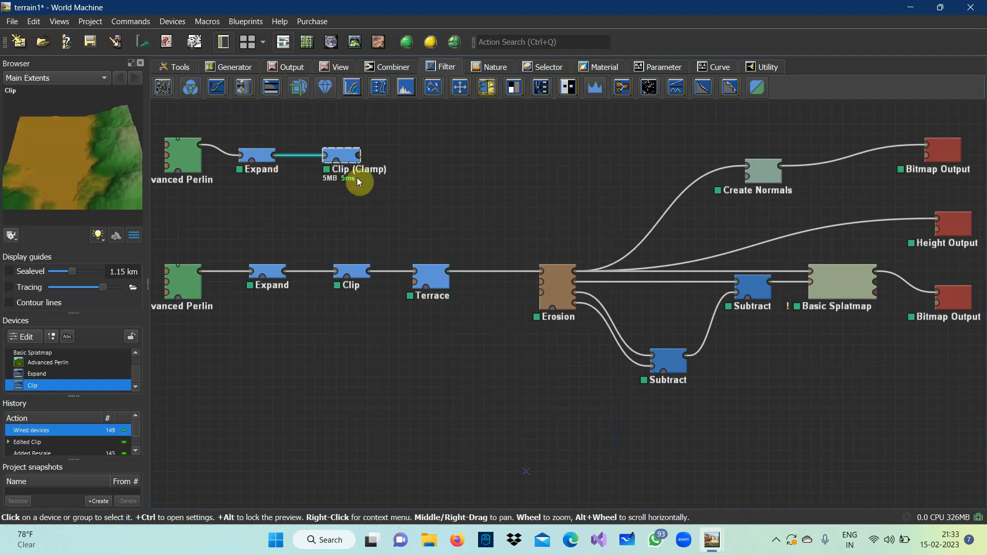
- Add a Terrace filter to the new chain just after the Clip device
click(315, 216)
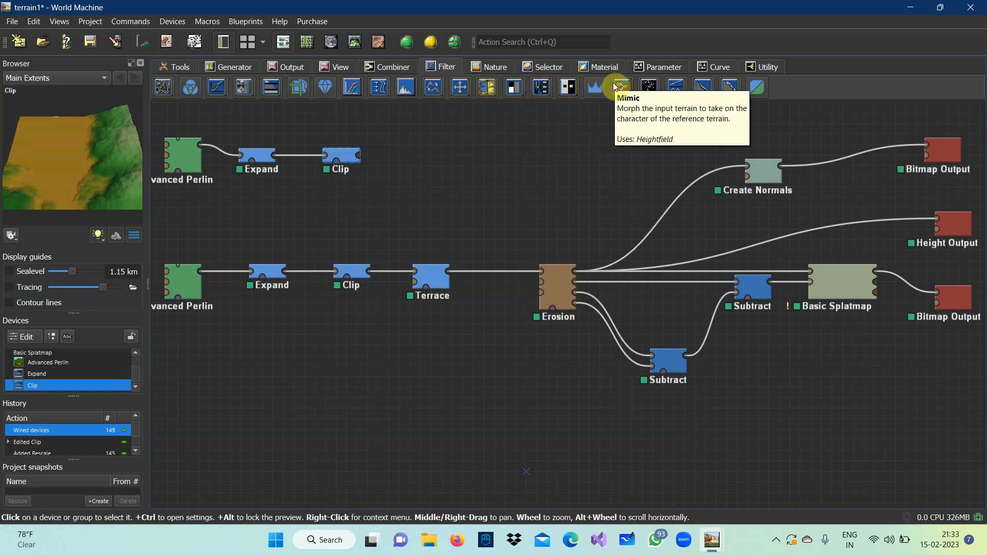
click(731, 86)
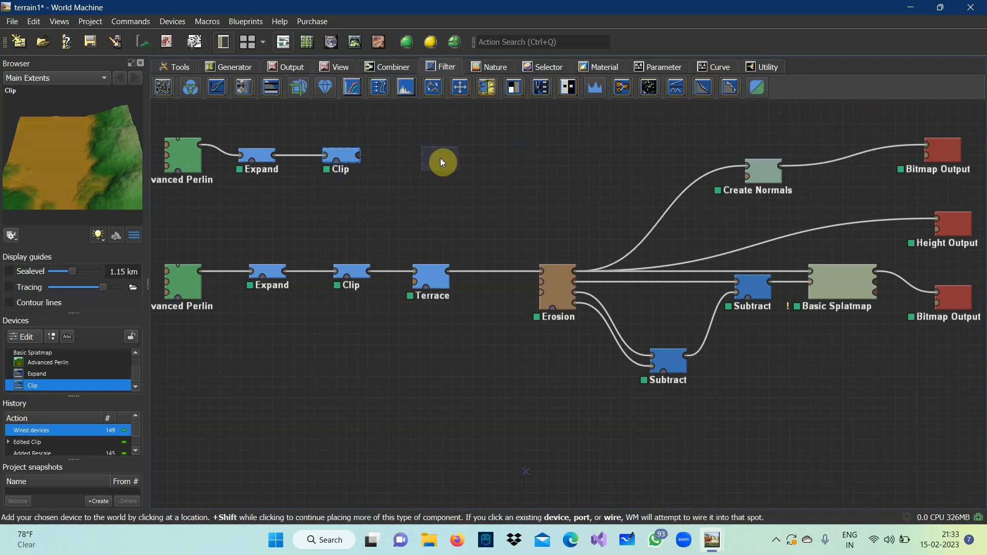
click(440, 164)
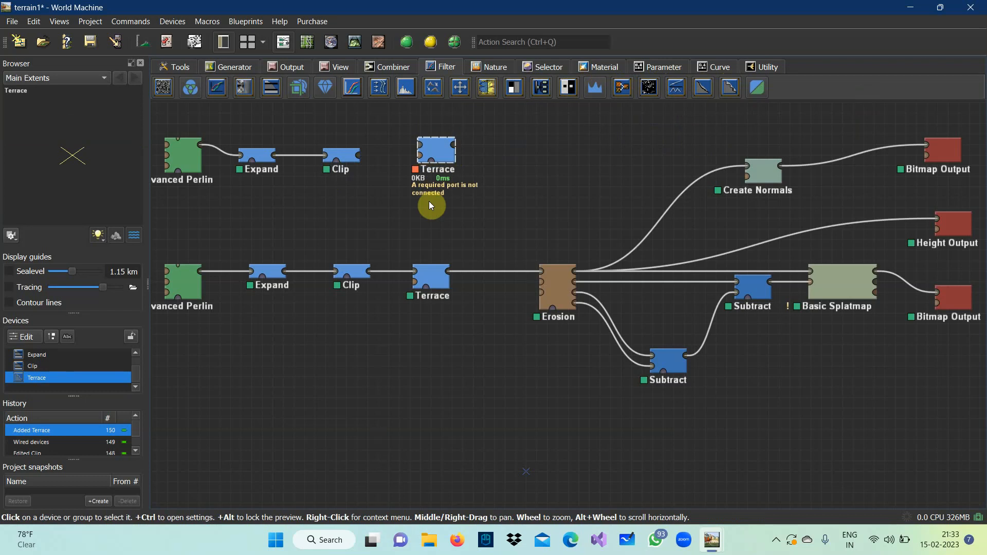
- Set the new Terrace device to the Smooth method with 5 terraces, and wire the new Clip device's output into it
double_click(431, 154)
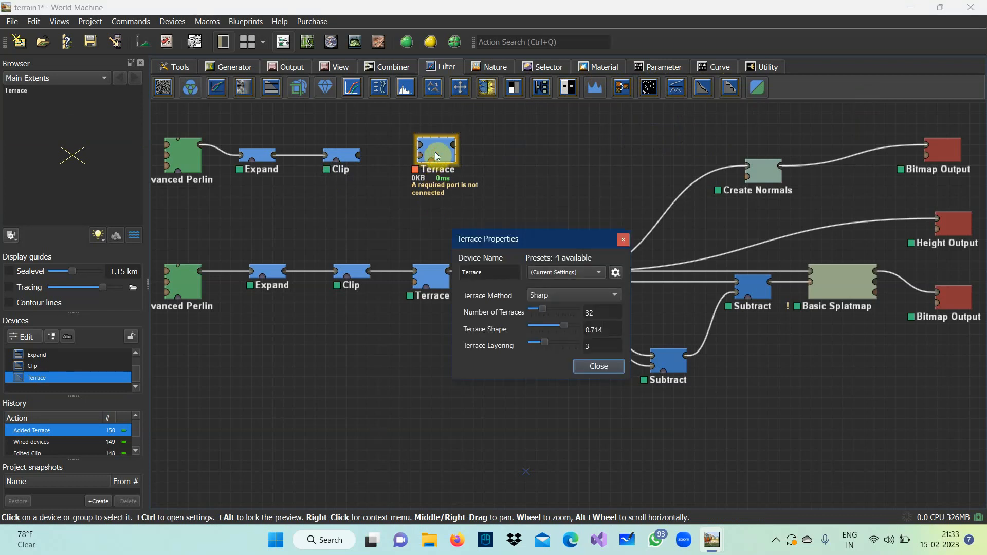
click(615, 299)
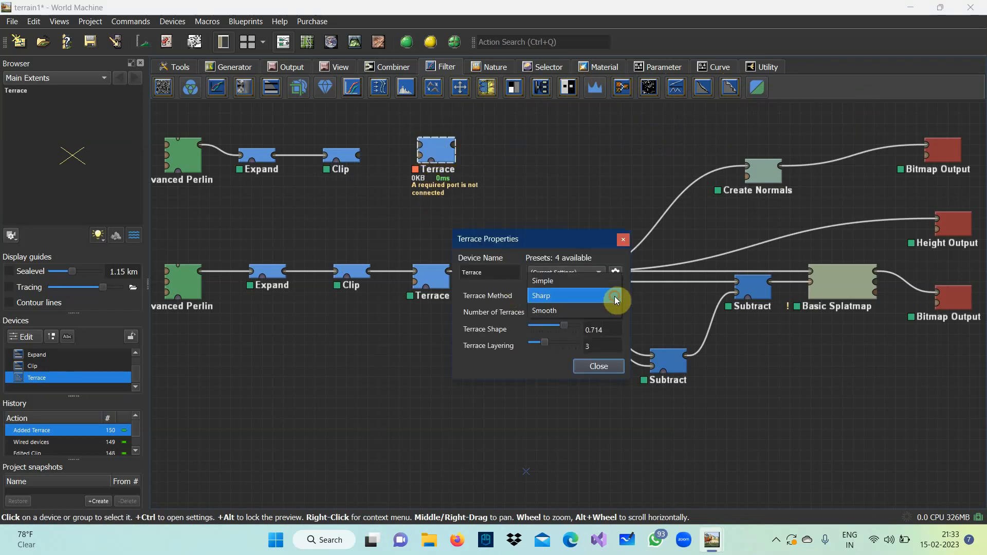
click(559, 312)
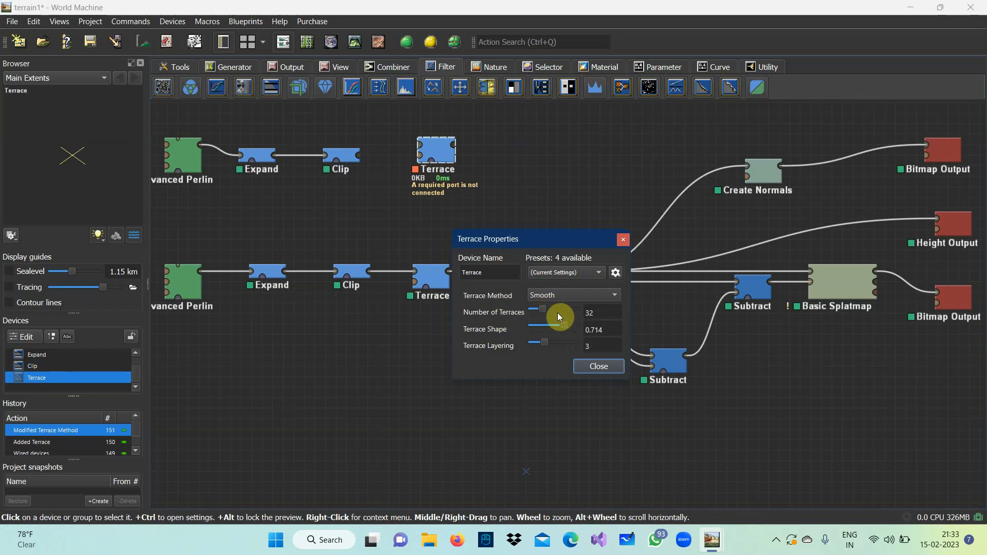
click(594, 314)
drag(594, 314, 579, 315)
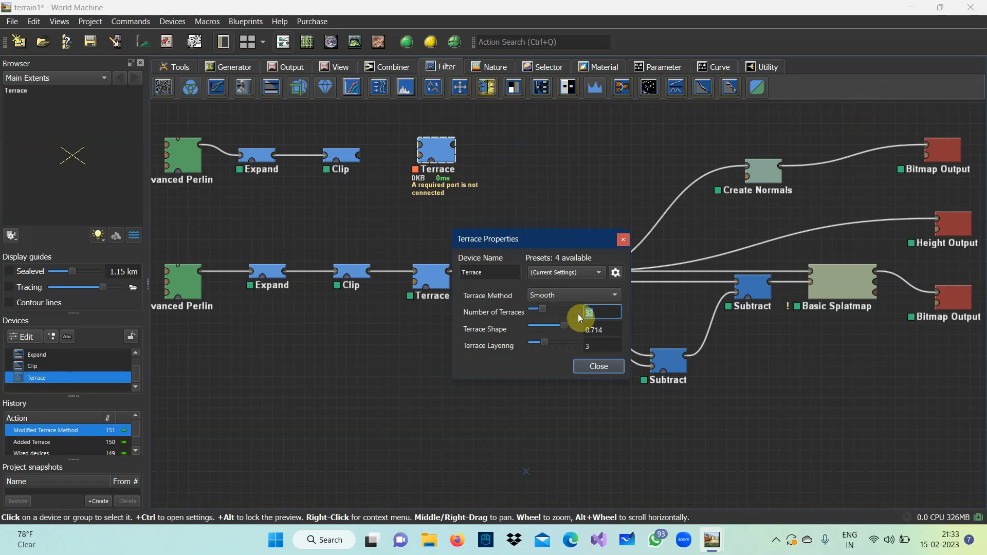
text(5)
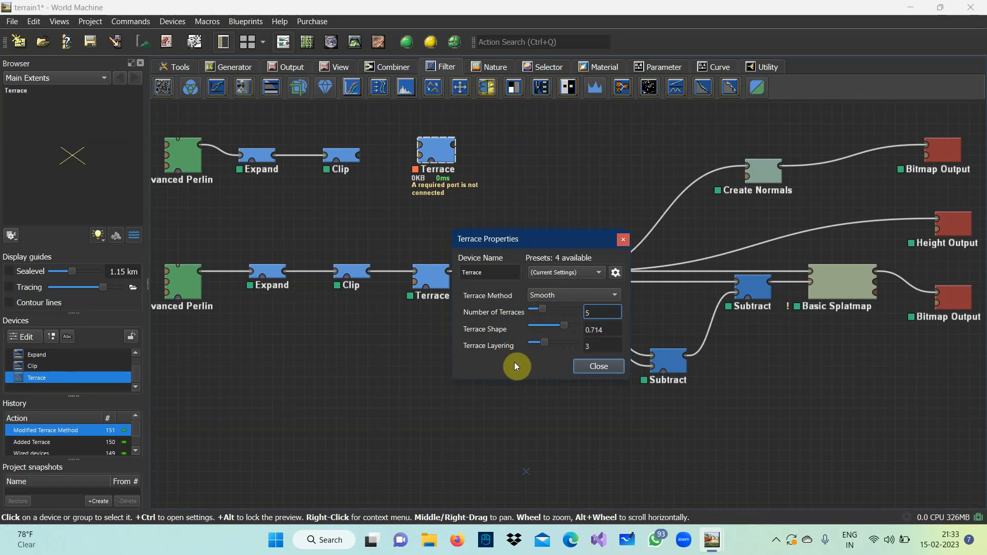
click(595, 367)
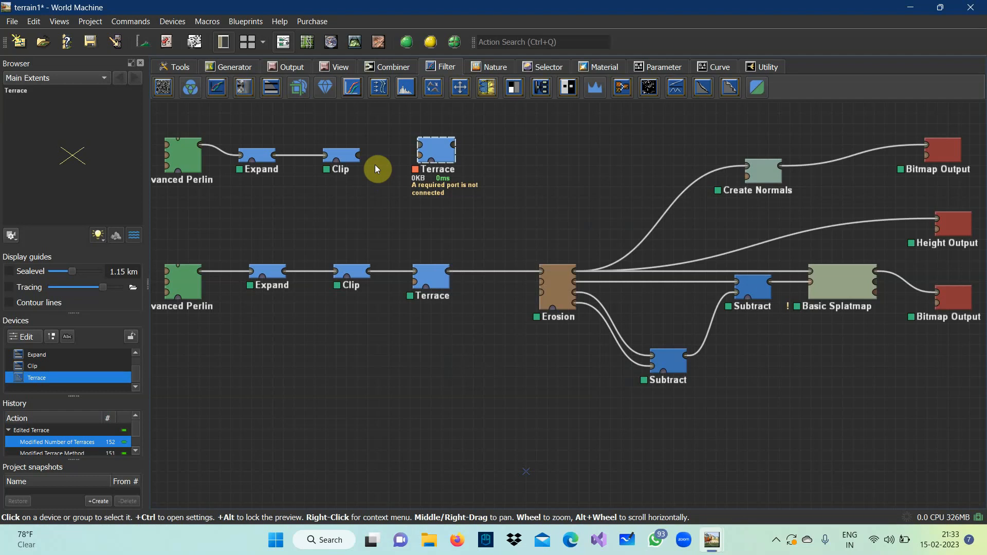
drag(359, 155, 421, 144)
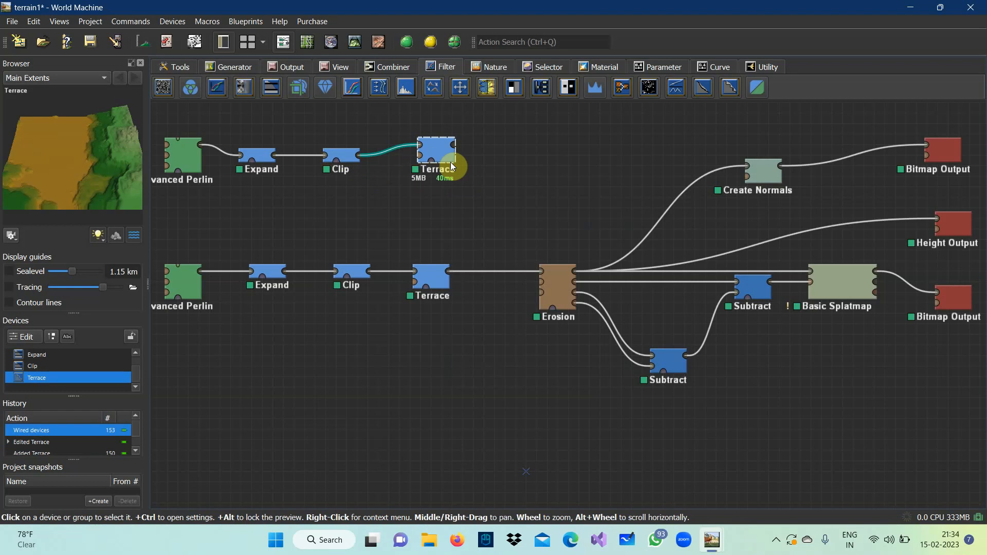
- Add an Erosion device after the new Terrace device and wire Terrace's output into its primary input
click(496, 67)
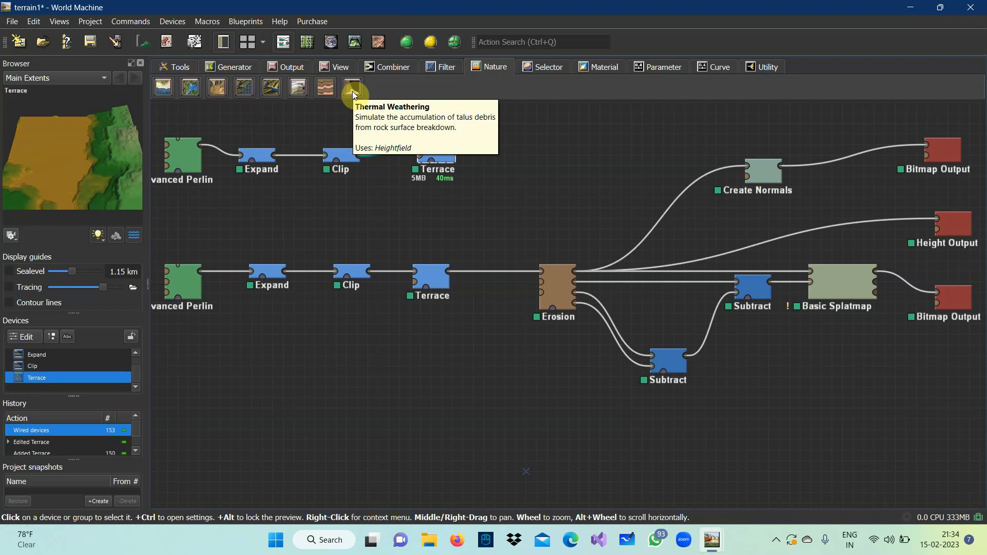
click(216, 87)
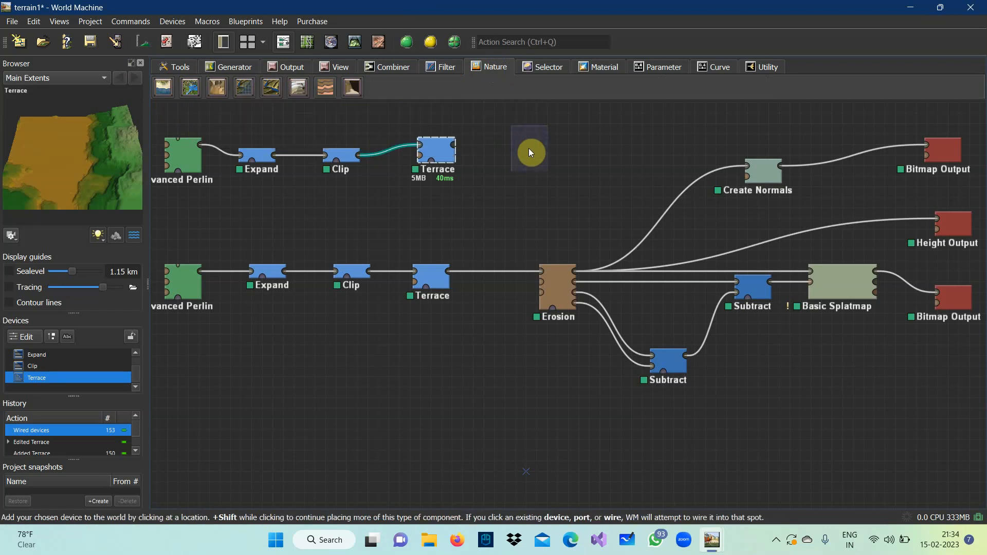
click(519, 166)
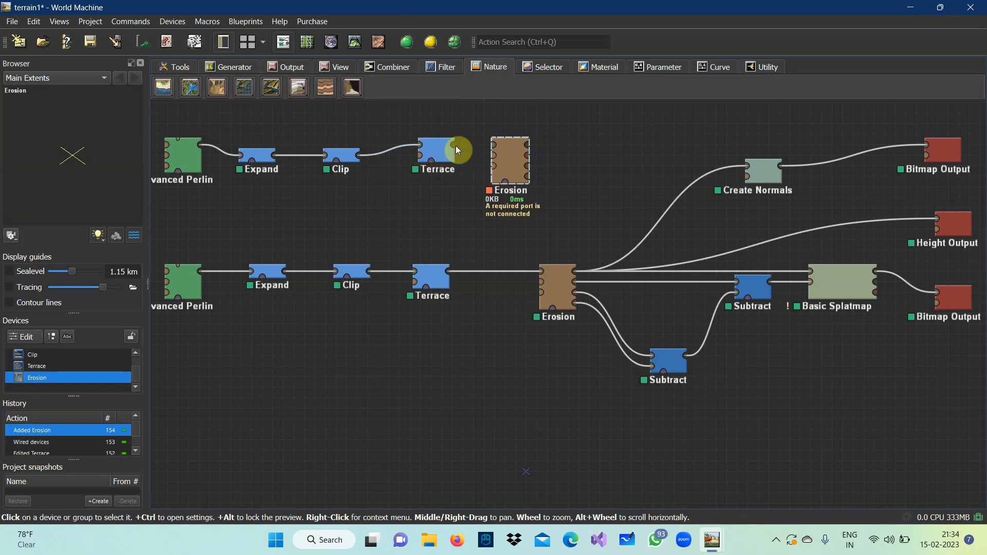
drag(452, 144, 495, 144)
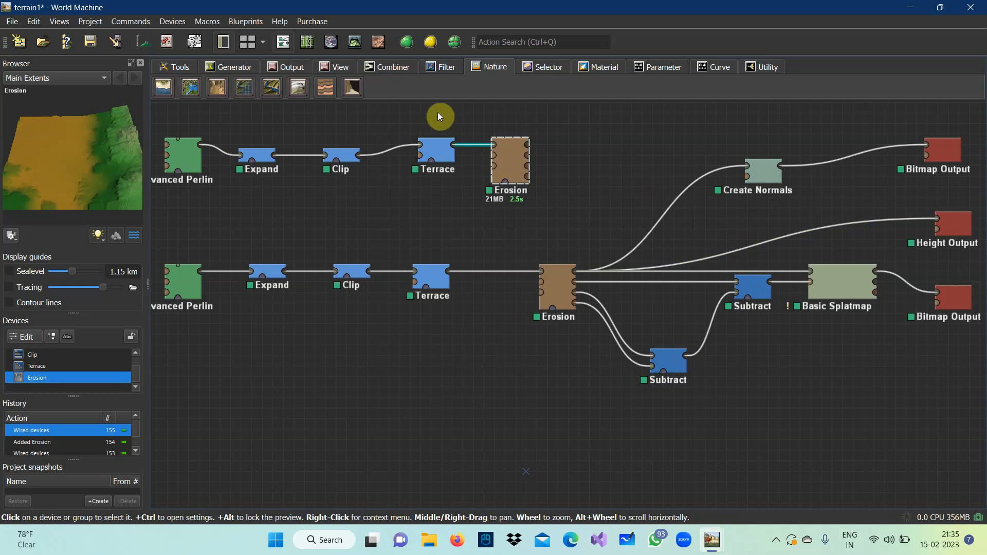
- Place two Combiner devices after the new Erosion device, the second one above and beyond the first
click(397, 71)
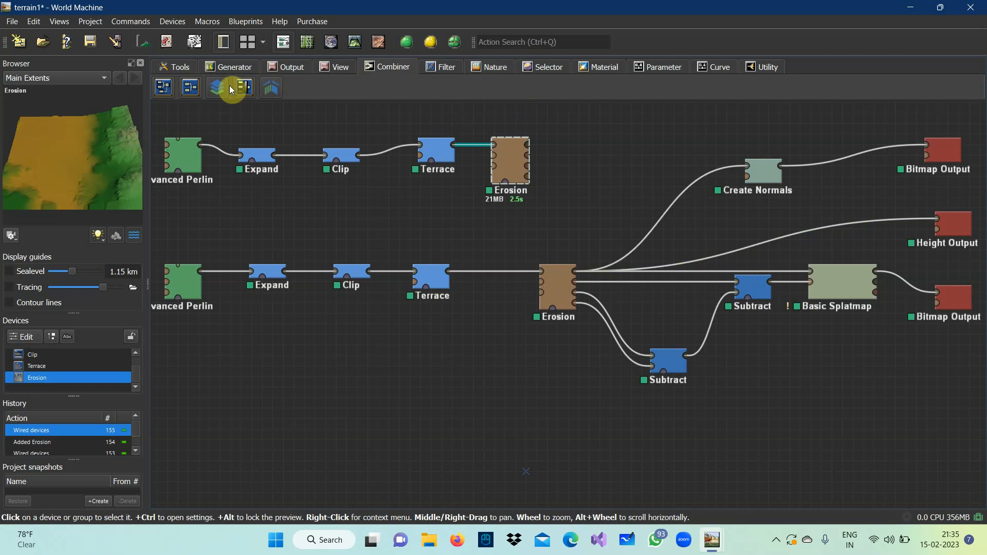
click(192, 87)
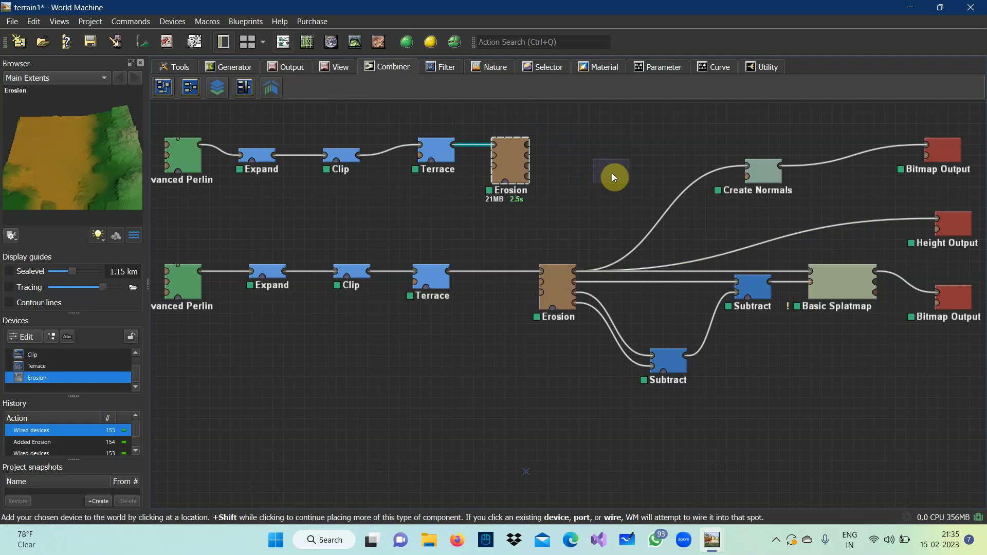
click(591, 200)
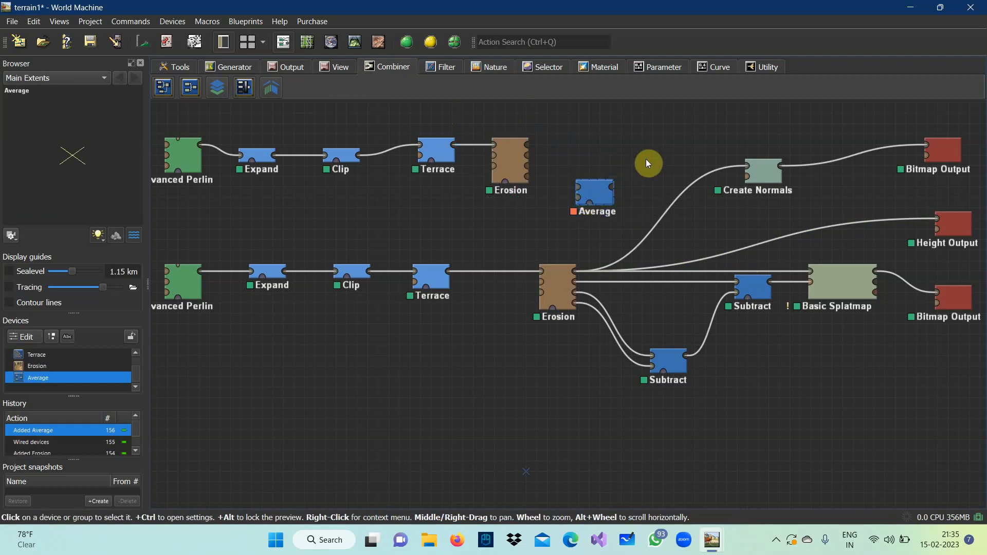
click(190, 88)
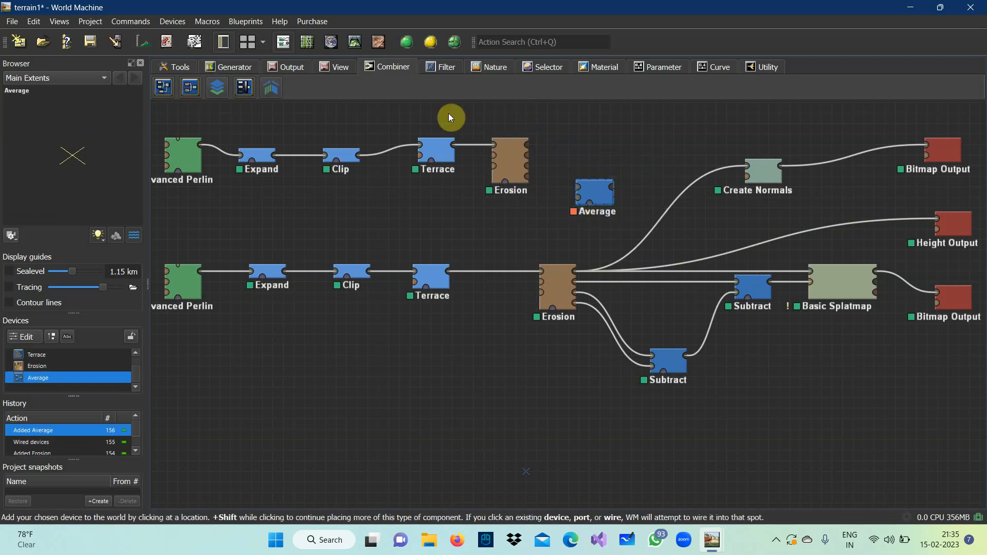
click(663, 171)
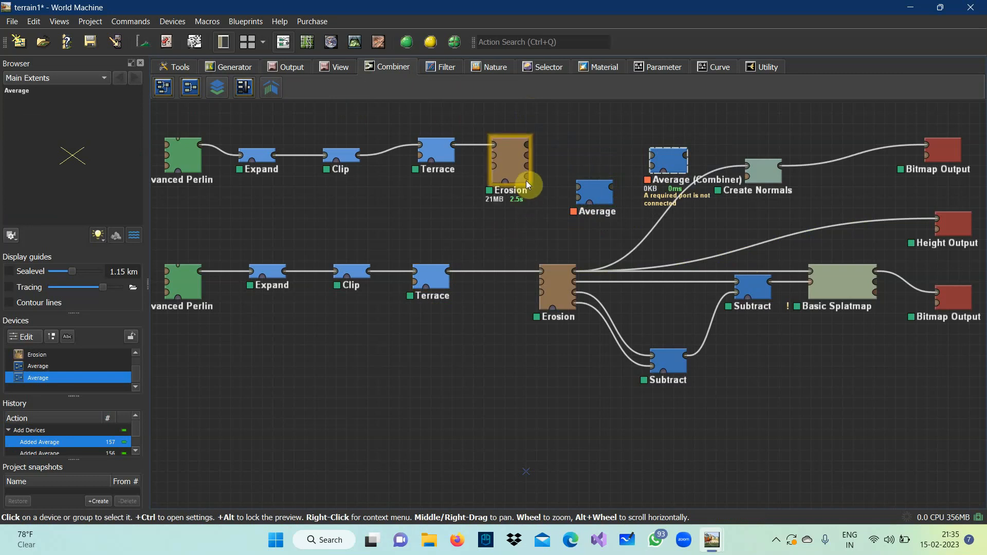
- Wire Erosion's wear mask and last output into the first Combiner, and that Combiner's output into the second Combiner's lower input
drag(529, 177, 579, 199)
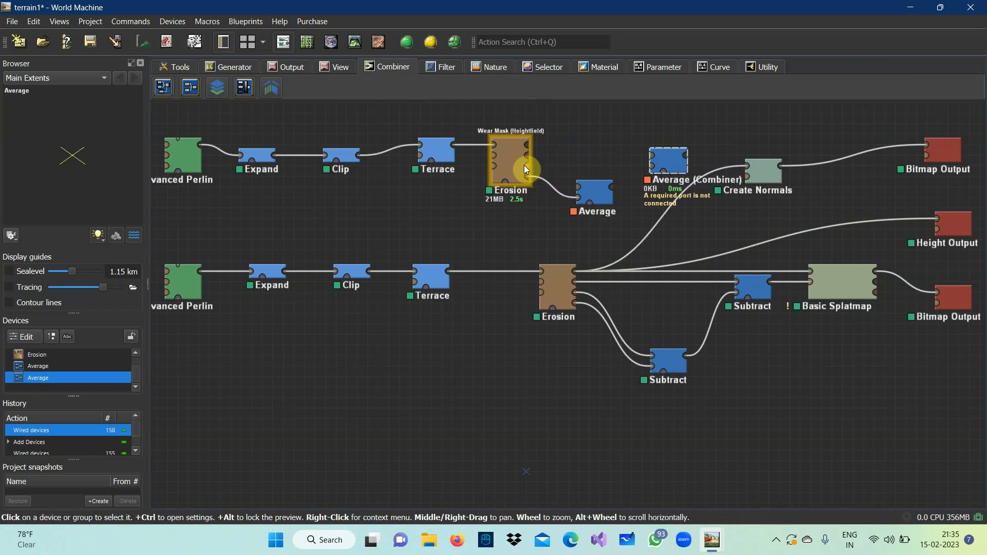
drag(526, 165, 577, 192)
click(575, 190)
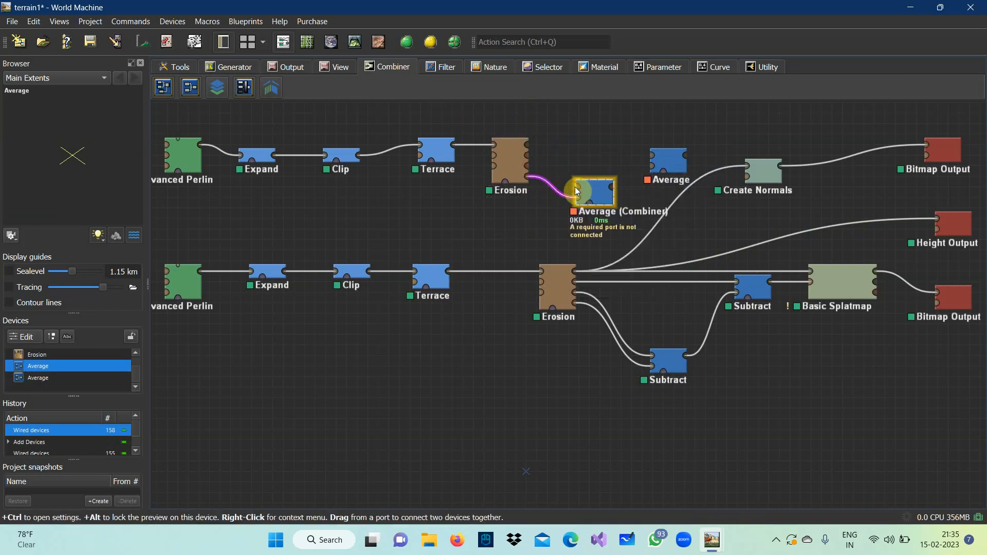
drag(525, 164, 653, 166)
click(609, 133)
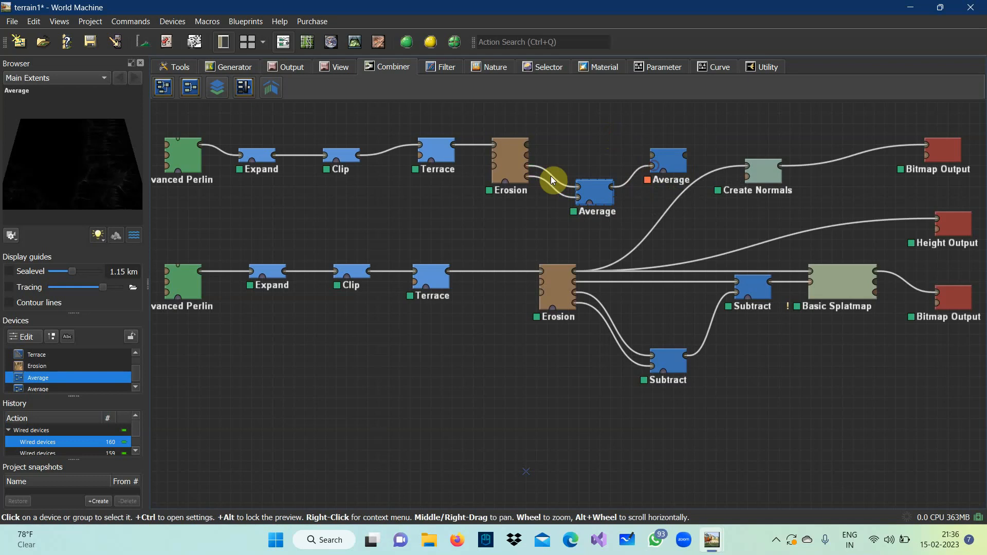
- Try to wire the new Erosion device's second output into the second Combiner's upper input
drag(527, 156, 650, 155)
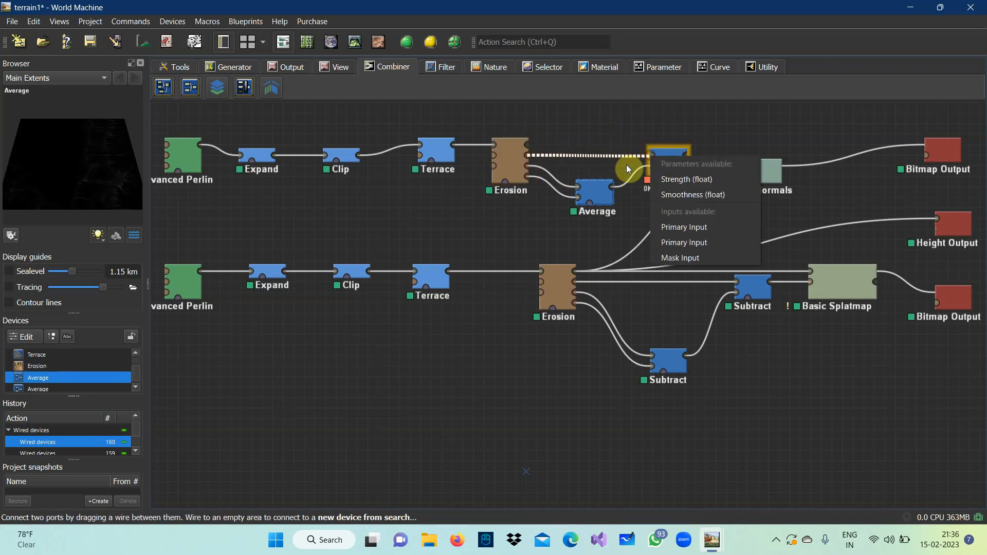
click(590, 240)
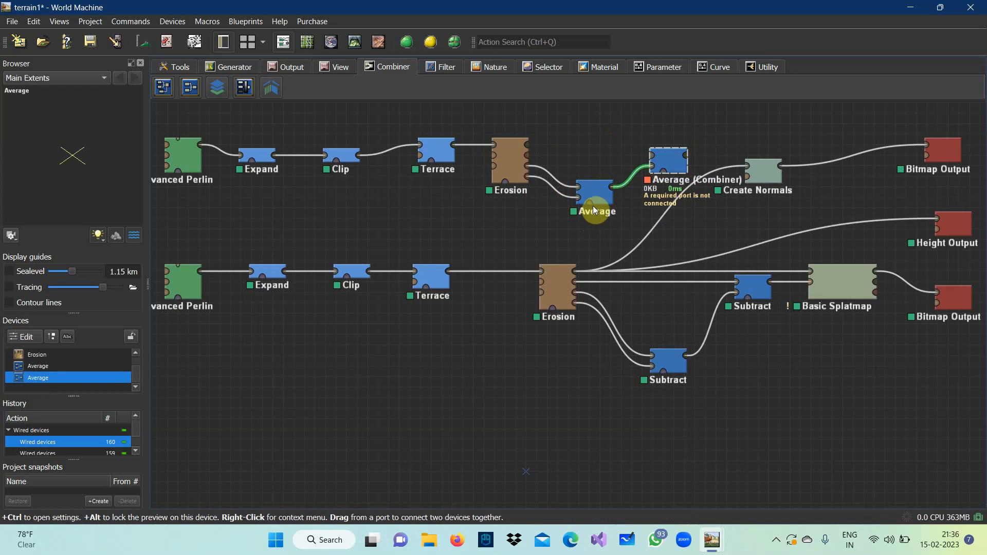
click(610, 203)
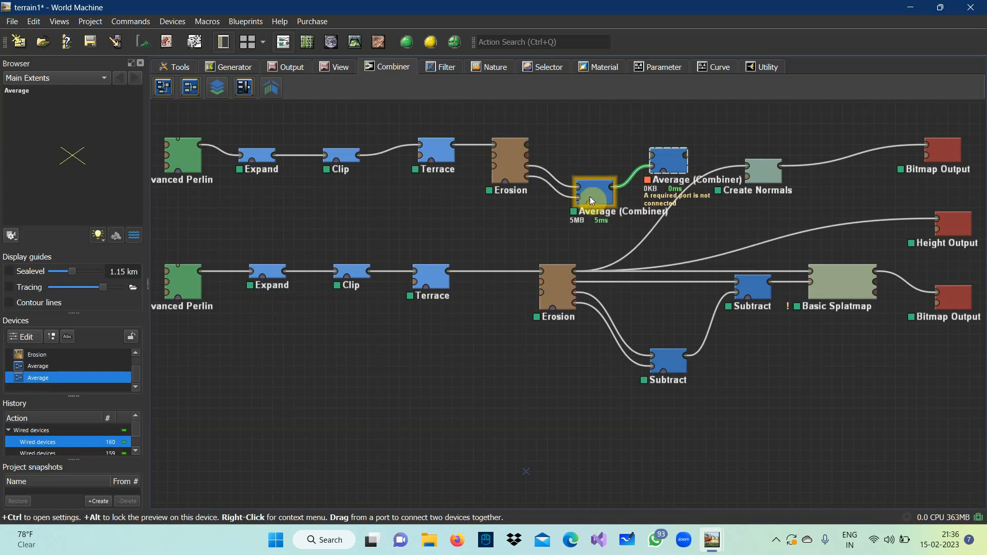
- Set the method of the first Combiner, fed by the new Erosion device's masks, to Subtract
double_click(590, 196)
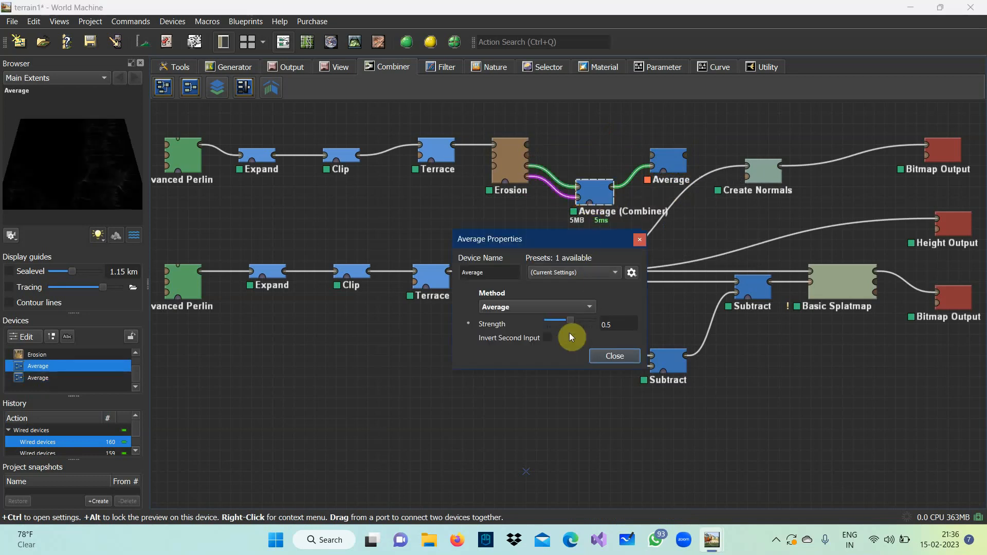
click(591, 309)
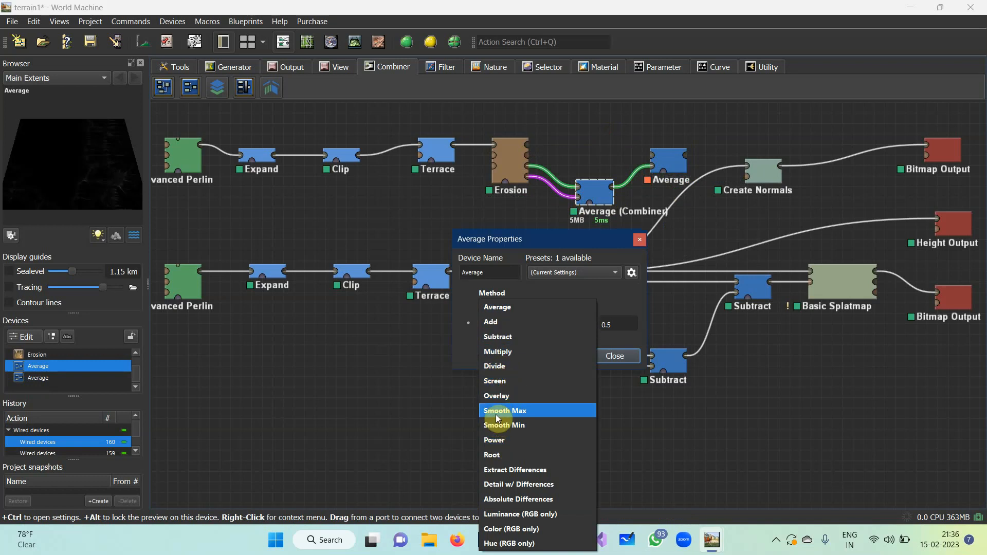
click(498, 336)
click(615, 357)
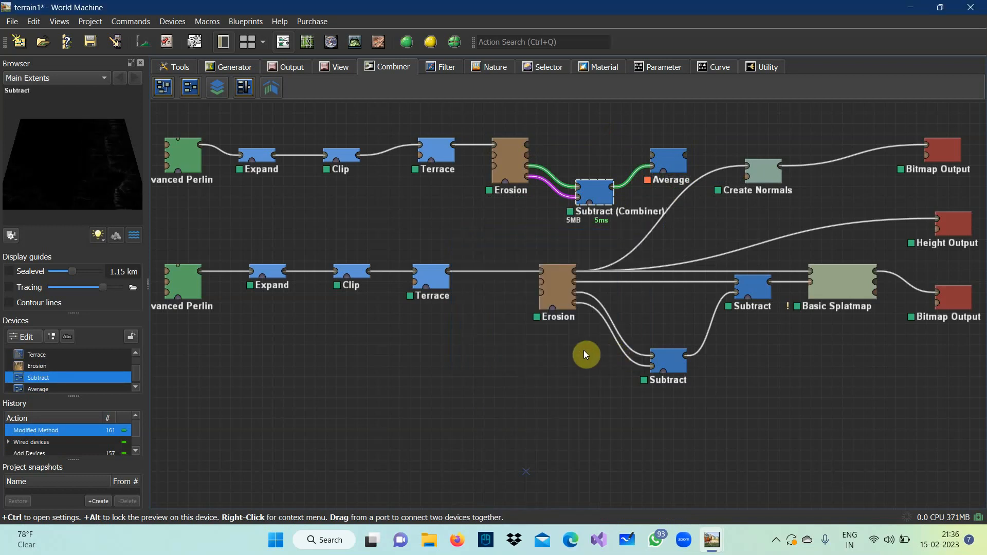
- Change the second Combiner in the new chain to the Subtract method
double_click(670, 163)
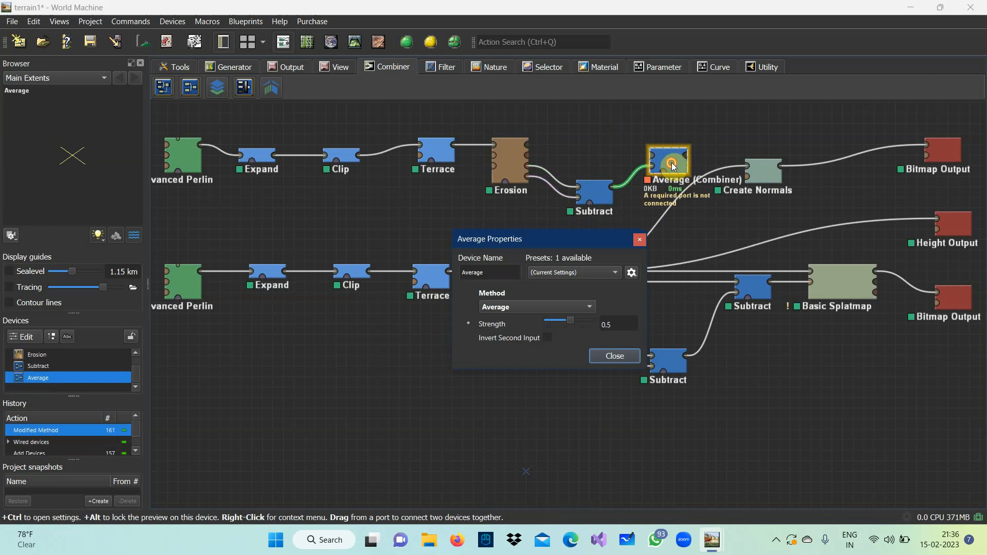
click(591, 307)
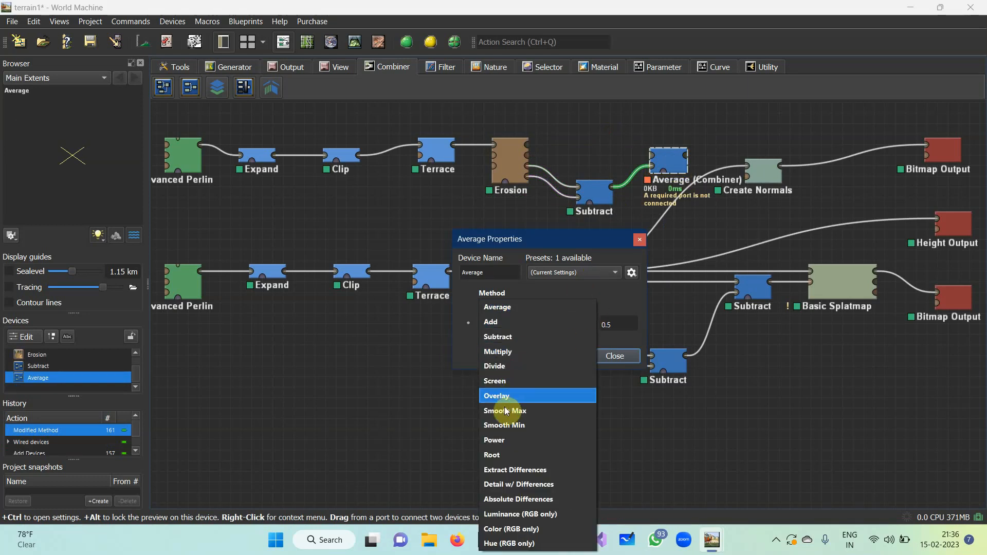
click(497, 336)
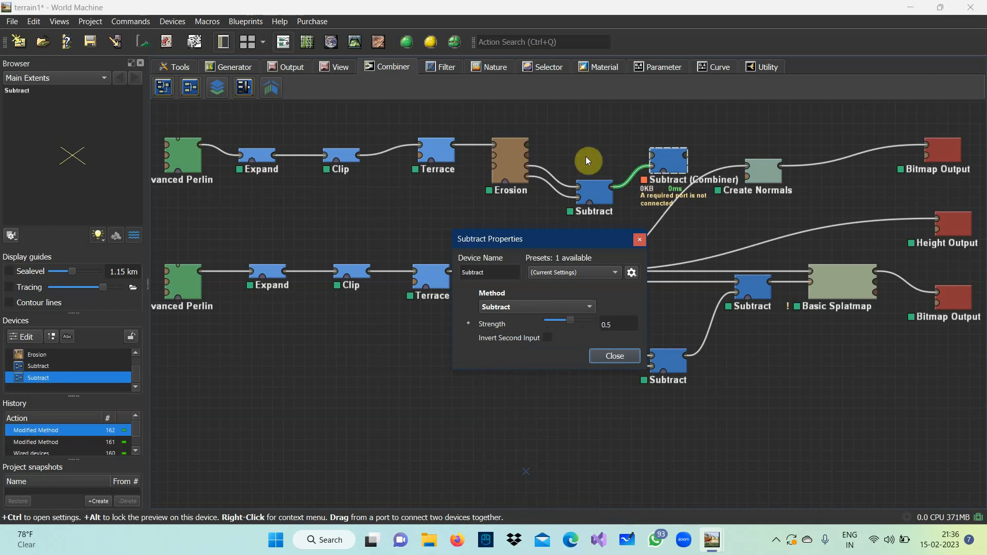
click(614, 357)
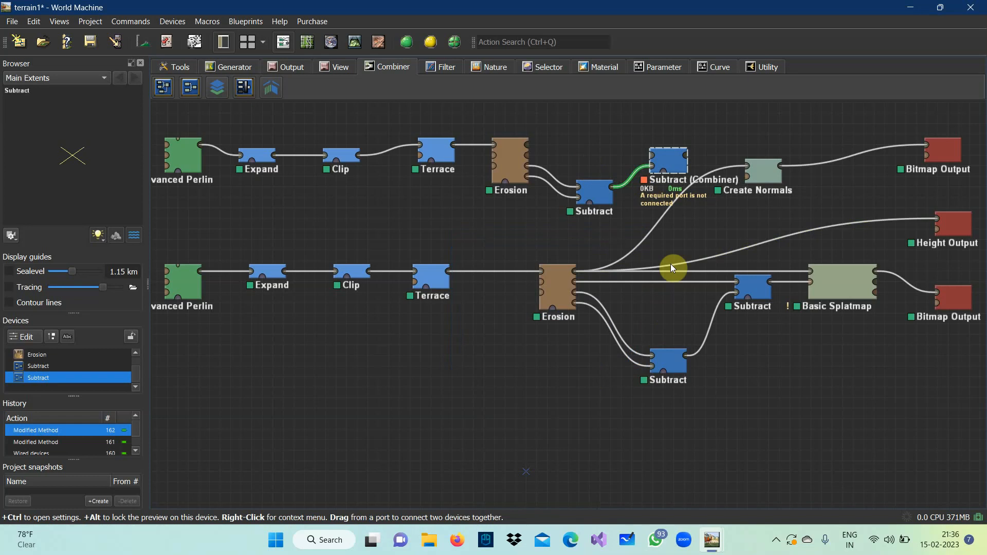
- Add a Basic Splatmap texturing macro above the existing Create Normals device and check its properties
click(767, 291)
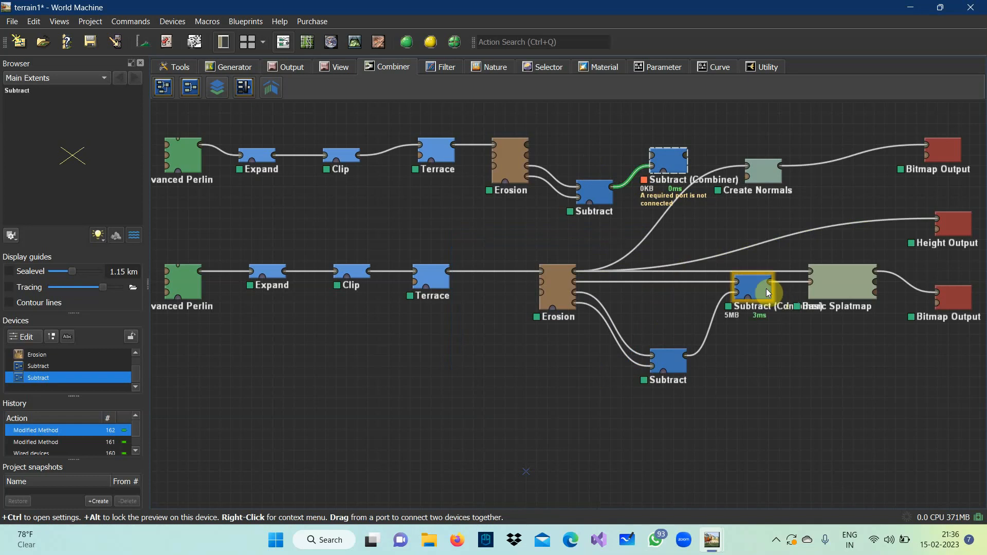
click(851, 340)
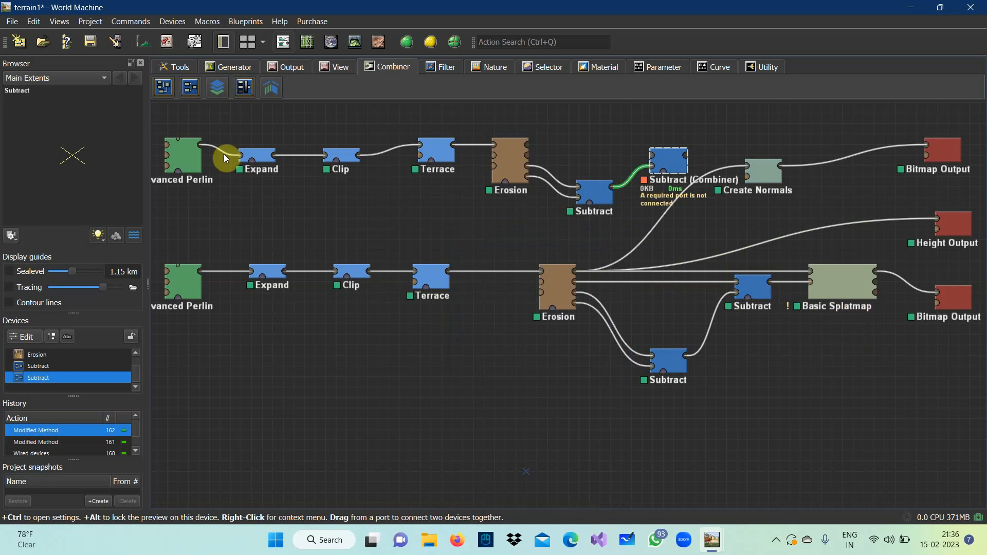
click(204, 23)
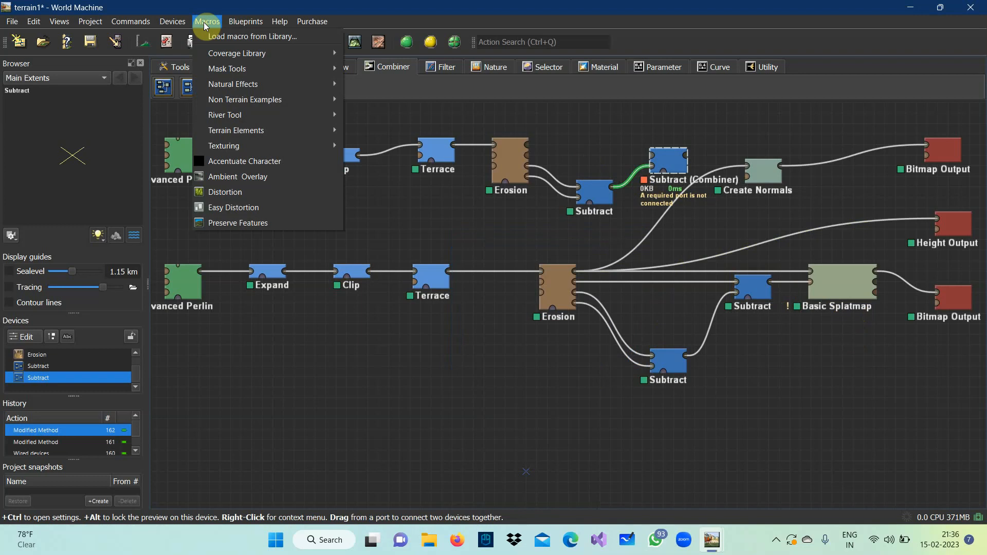
mouse_move(225, 145)
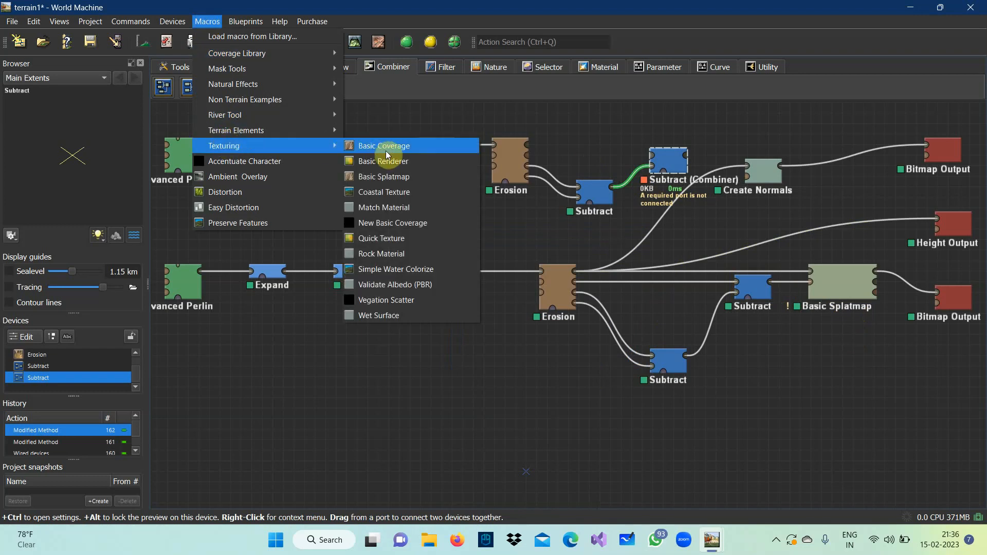
click(375, 178)
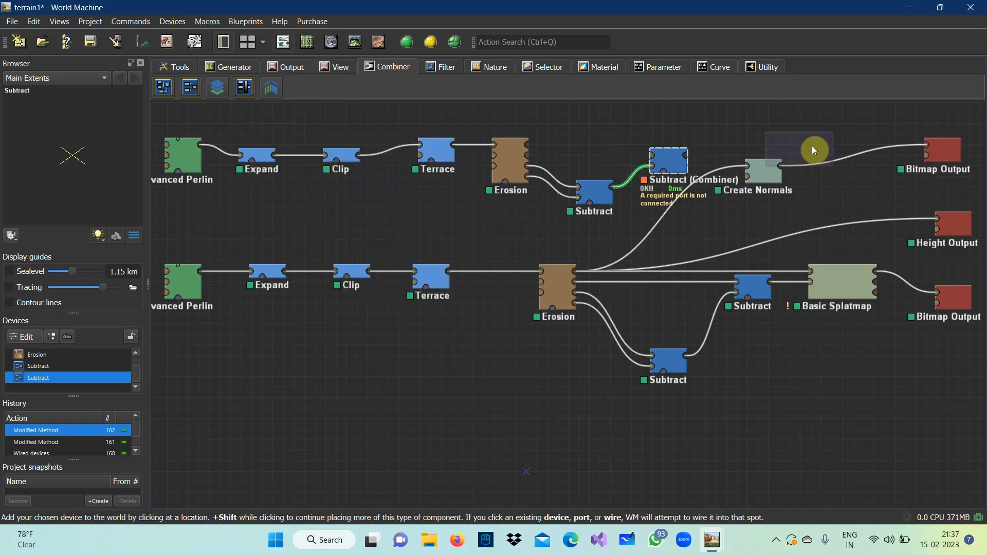
click(777, 139)
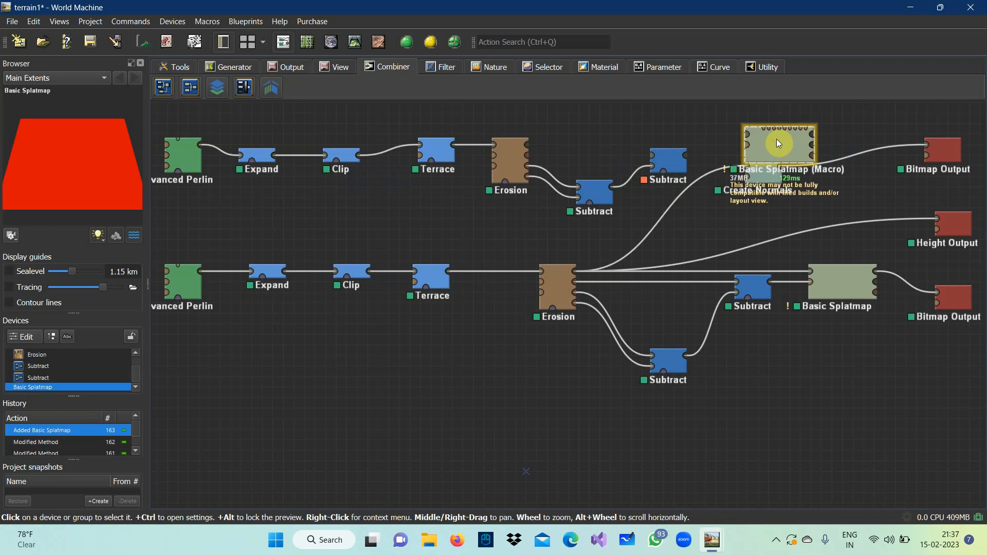
drag(769, 137, 768, 129)
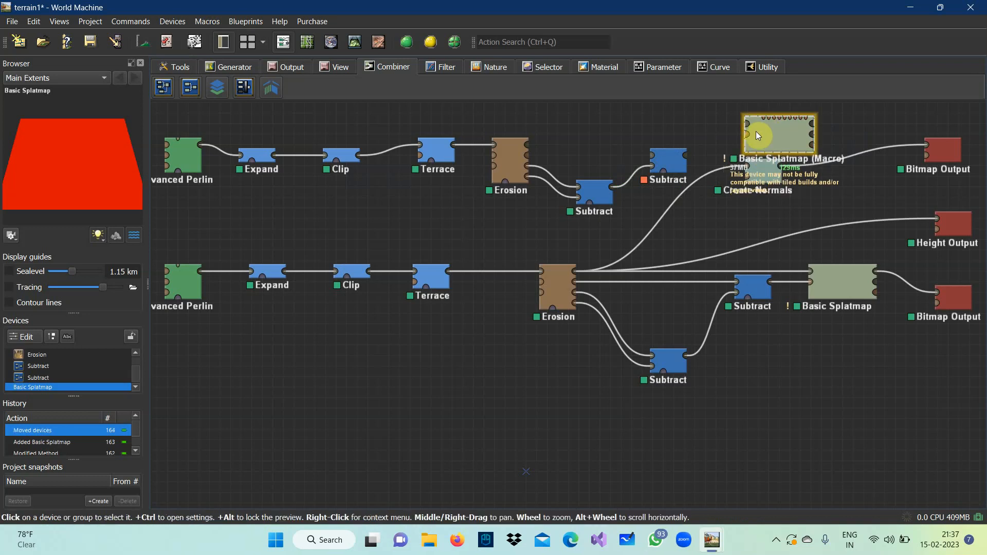
double_click(769, 134)
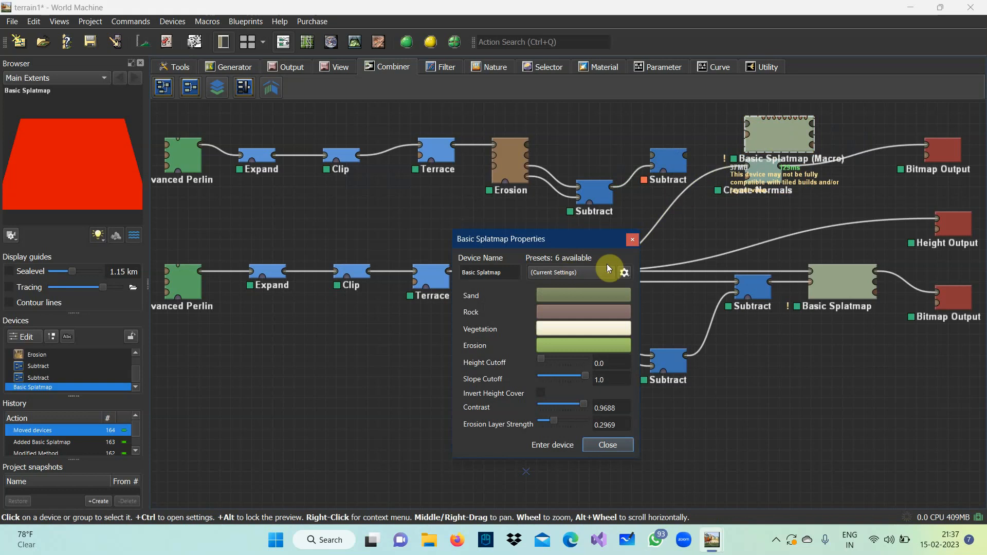
click(605, 442)
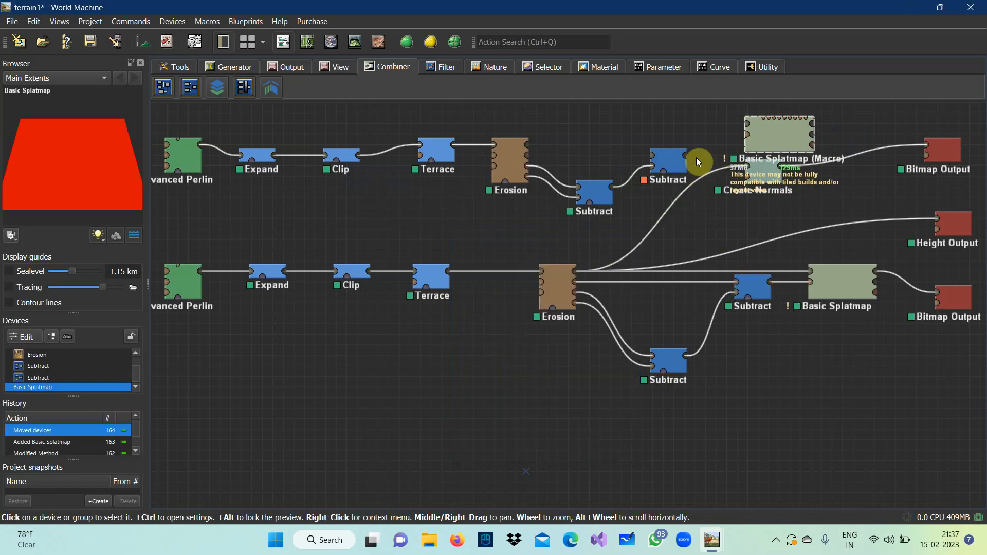
- Wire the second Subtract and Erosion's first output into the new Basic Splatmap, and Erosion's second output into that Subtract's upper input
drag(686, 154, 715, 142)
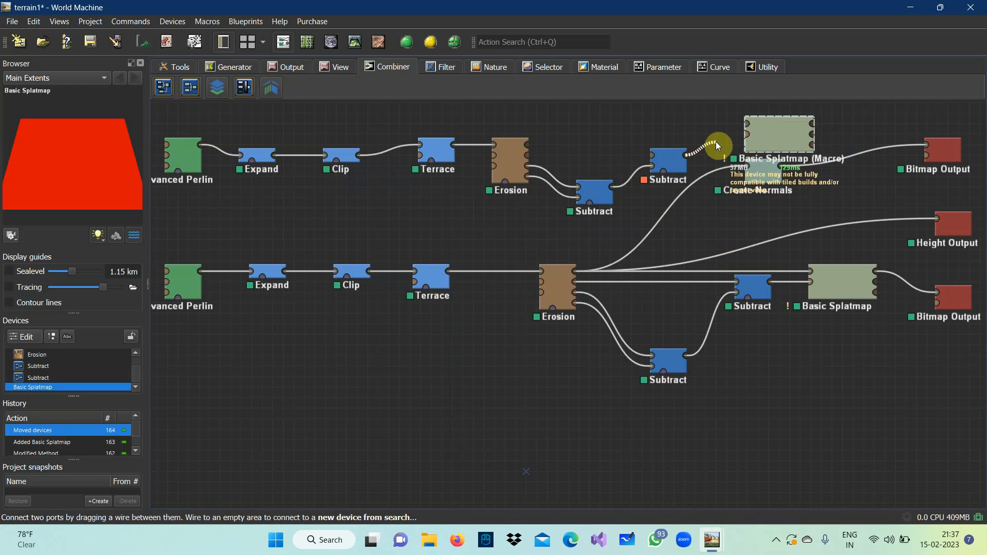
drag(718, 145, 748, 134)
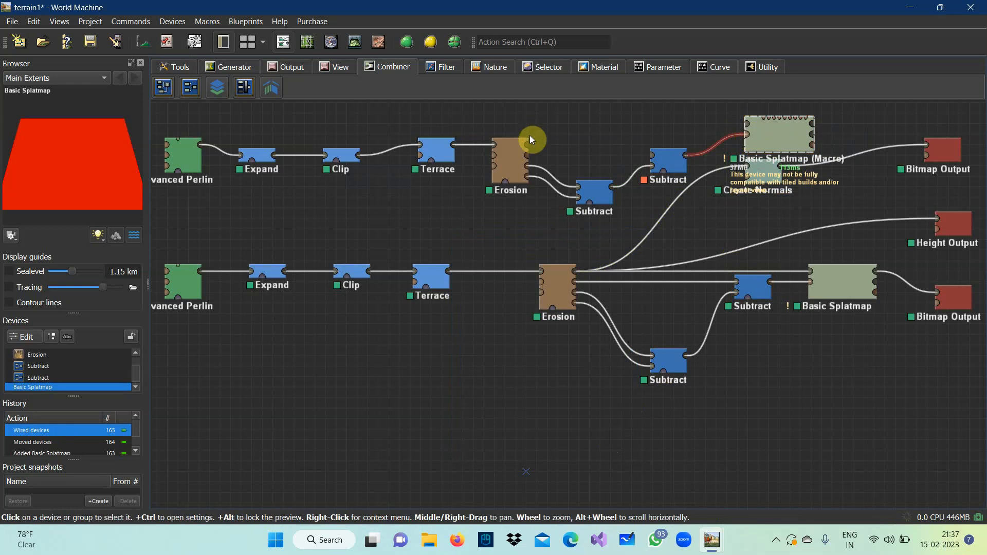
drag(530, 139, 747, 121)
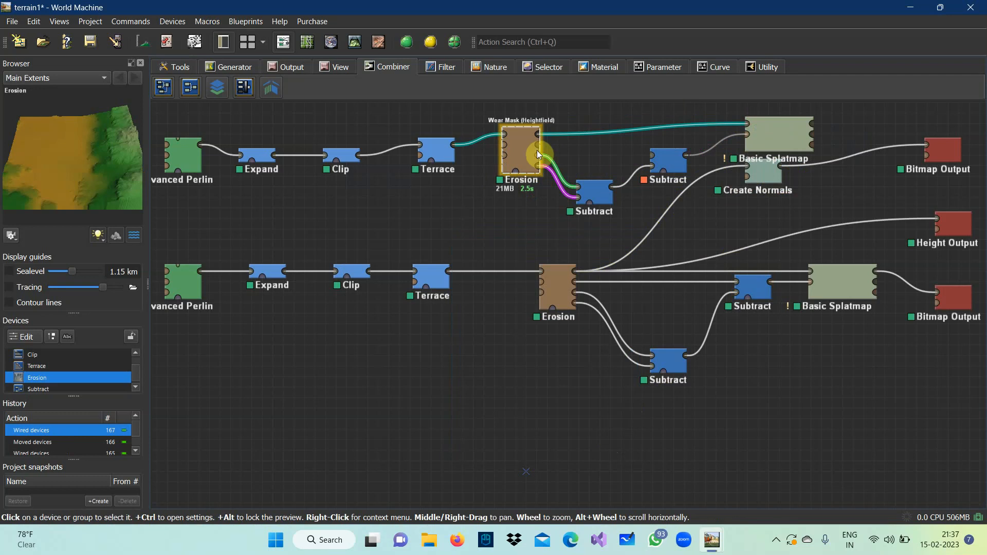
drag(536, 145, 652, 153)
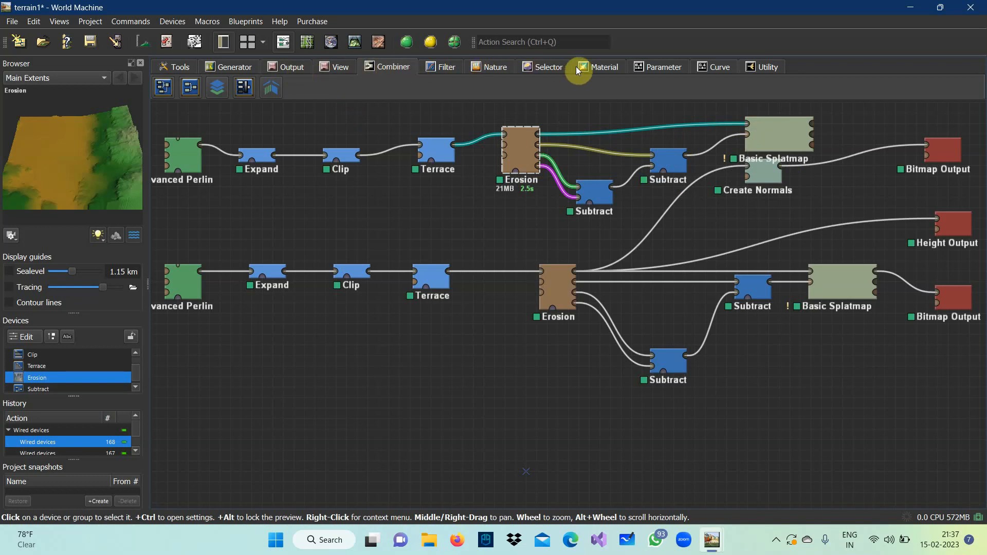
- Add a Create Normals material device beside the new Basic Splatmap
click(605, 68)
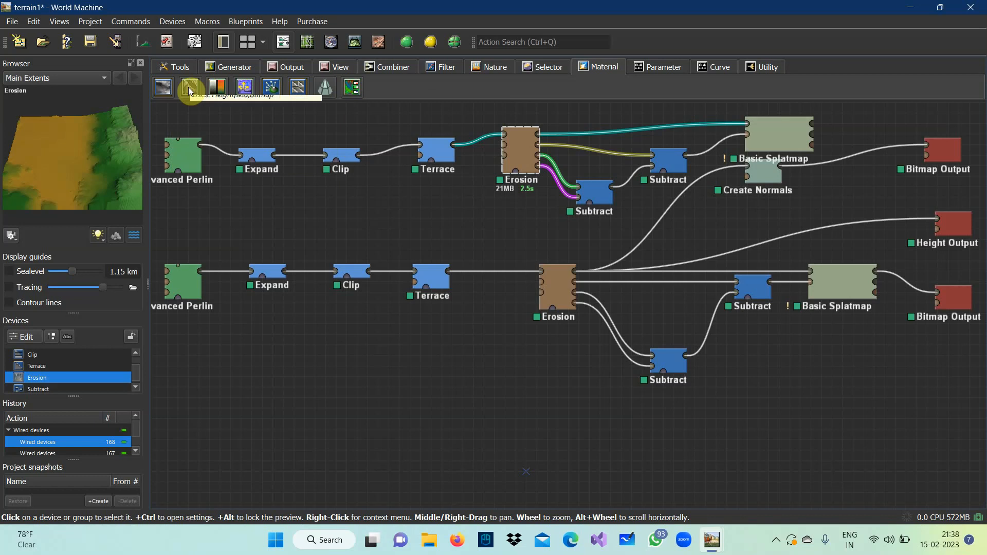
click(243, 88)
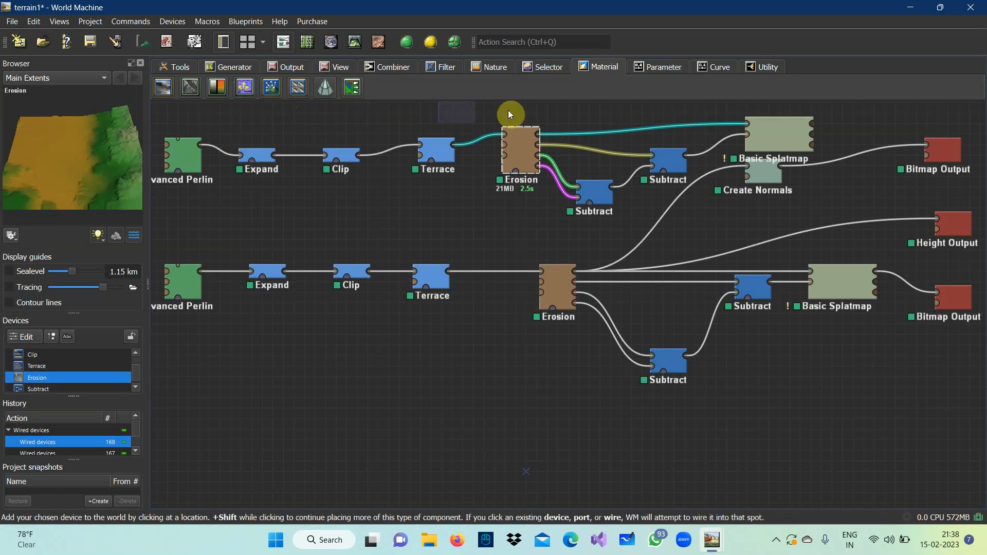
click(859, 115)
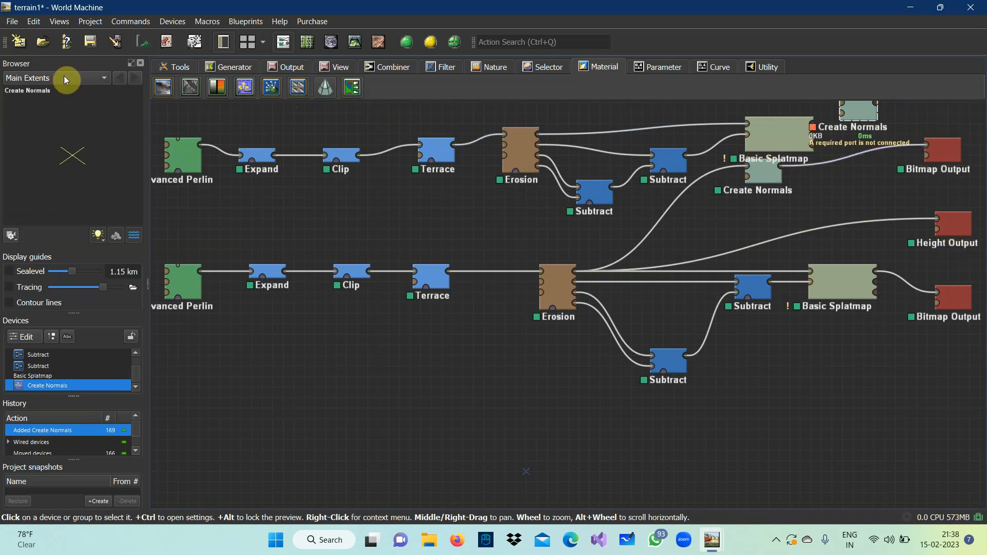
click(285, 67)
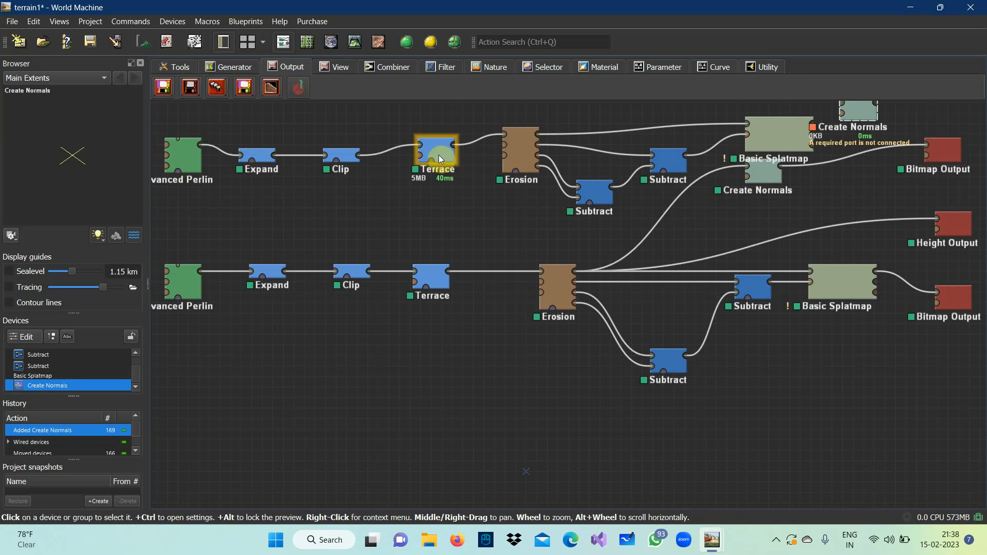
- Delete the whole duplicate upper chain, from Advanced Perlin through both Subtract devices, the Basic Splatmap and the unwired Create Normals
drag(161, 122, 646, 212)
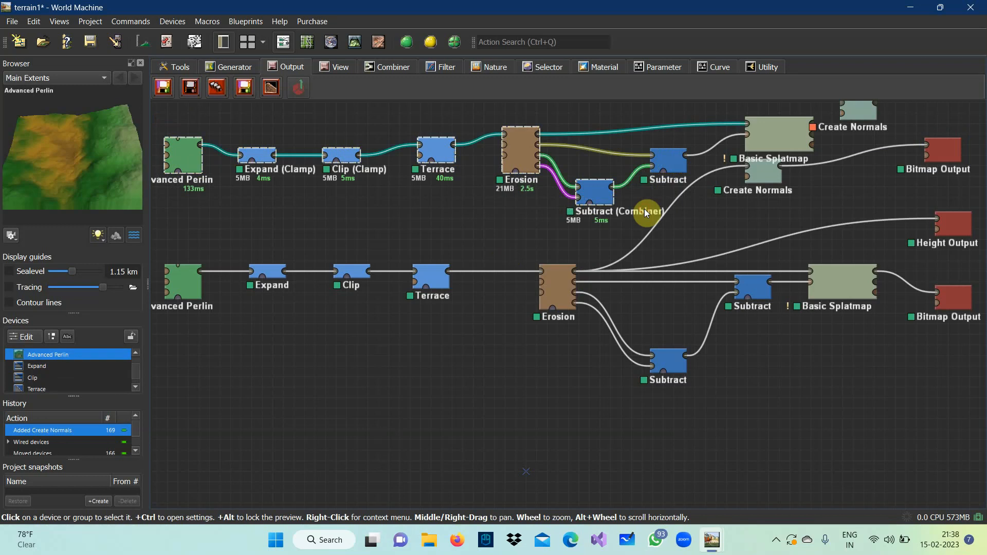
key(Delete)
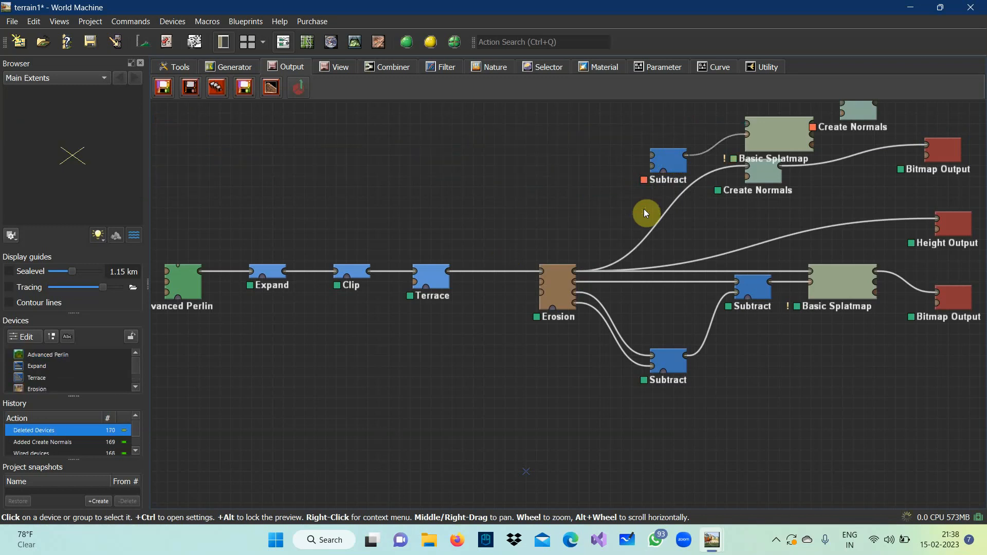
click(663, 170)
key(Delete)
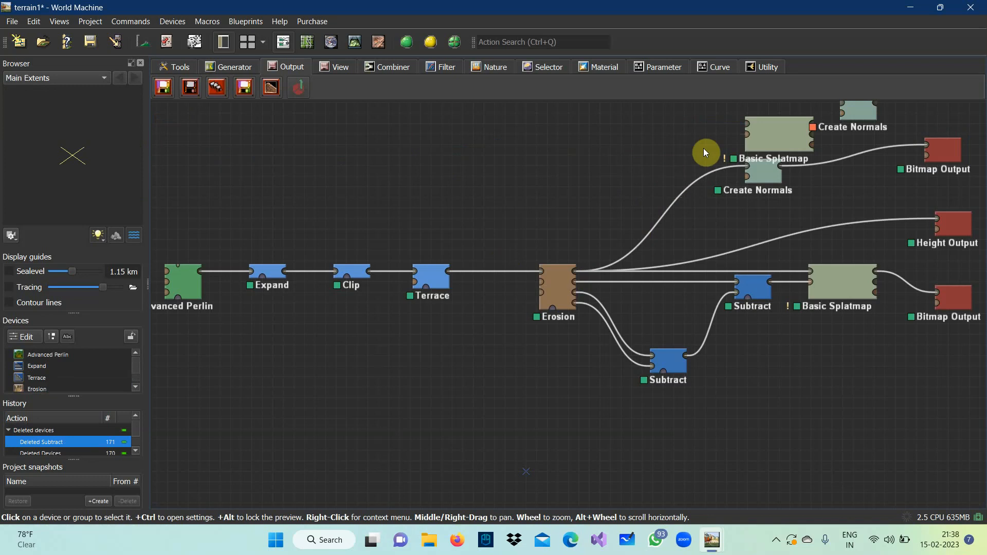
click(774, 142)
key(Delete)
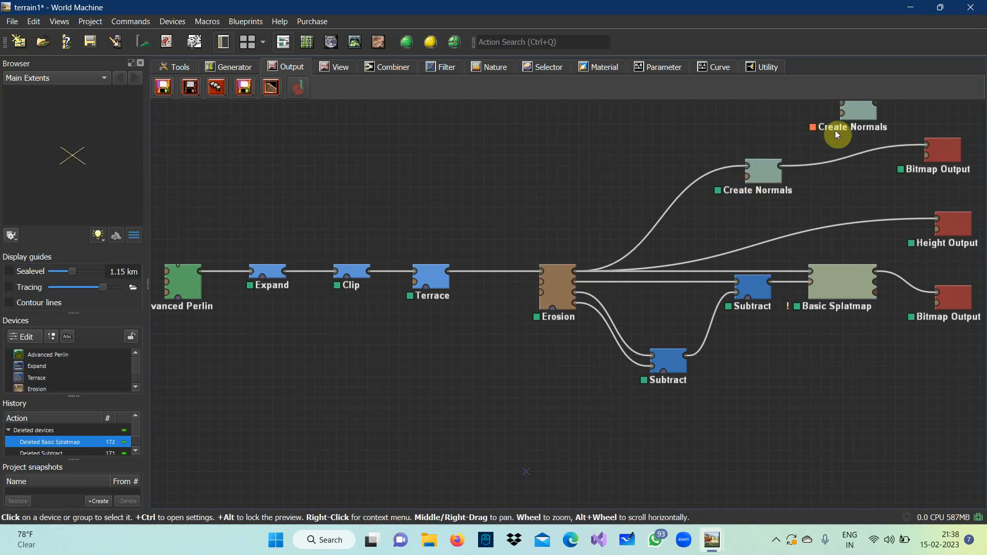
click(862, 115)
key(Delete)
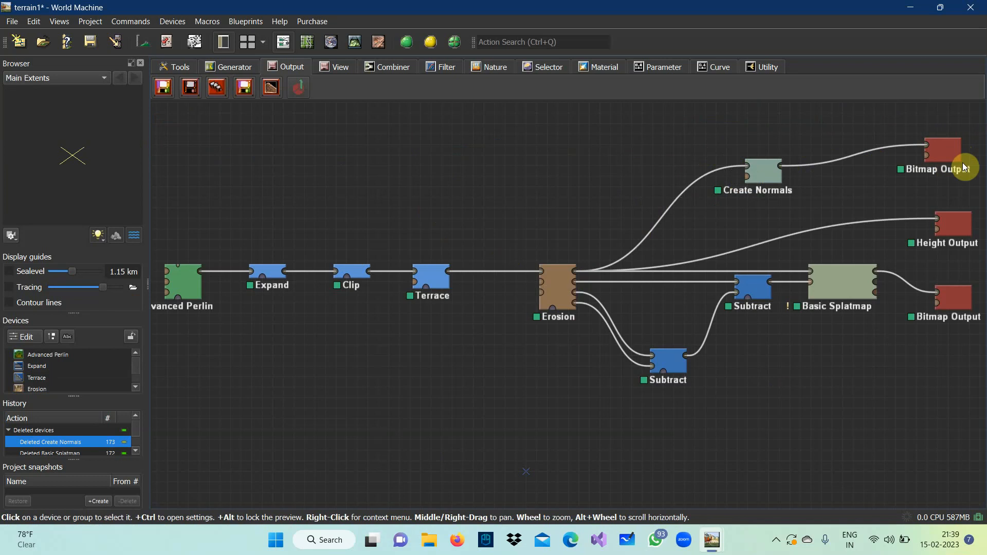
- Review the output file and format settings of the normal map Bitmap Output, the Height Output and the splatmap Bitmap Output
double_click(947, 156)
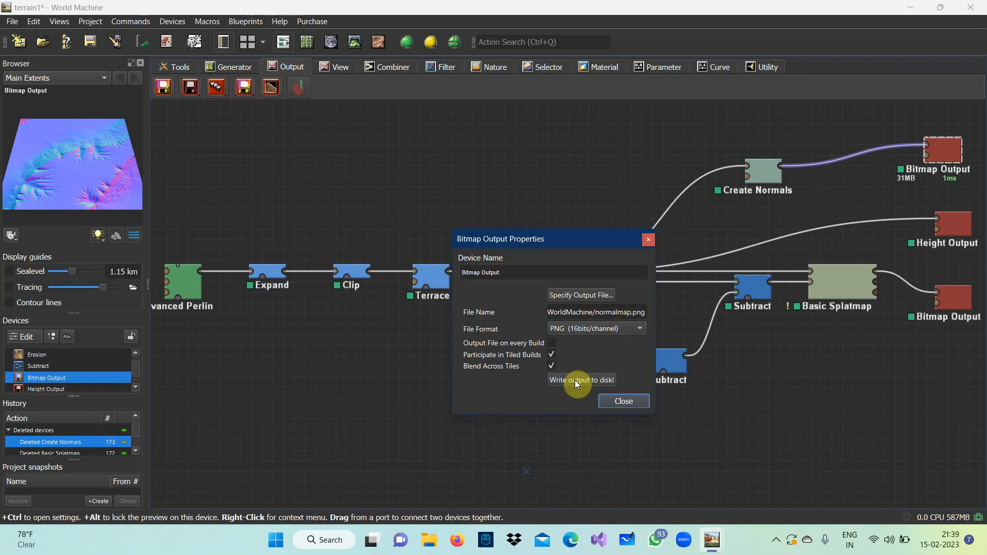
click(617, 406)
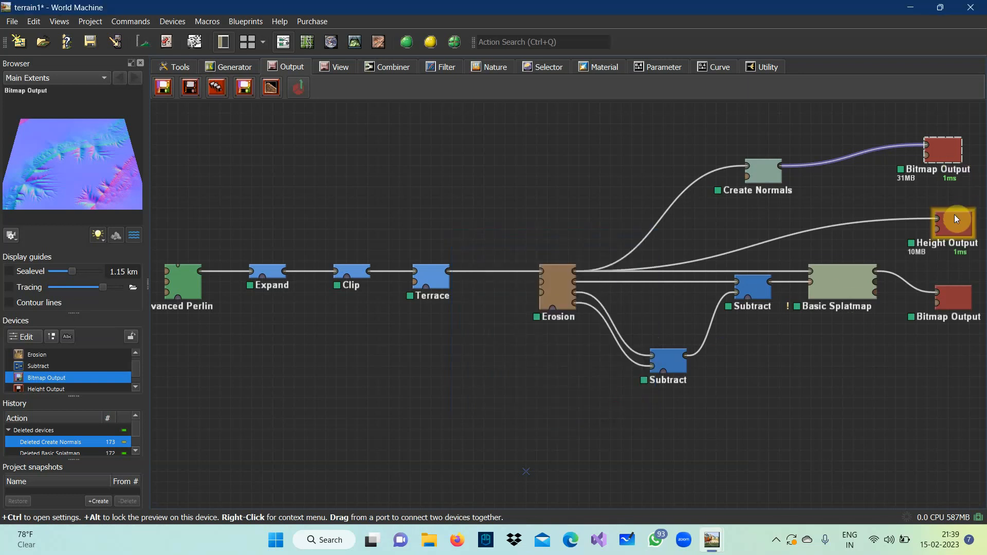
double_click(957, 225)
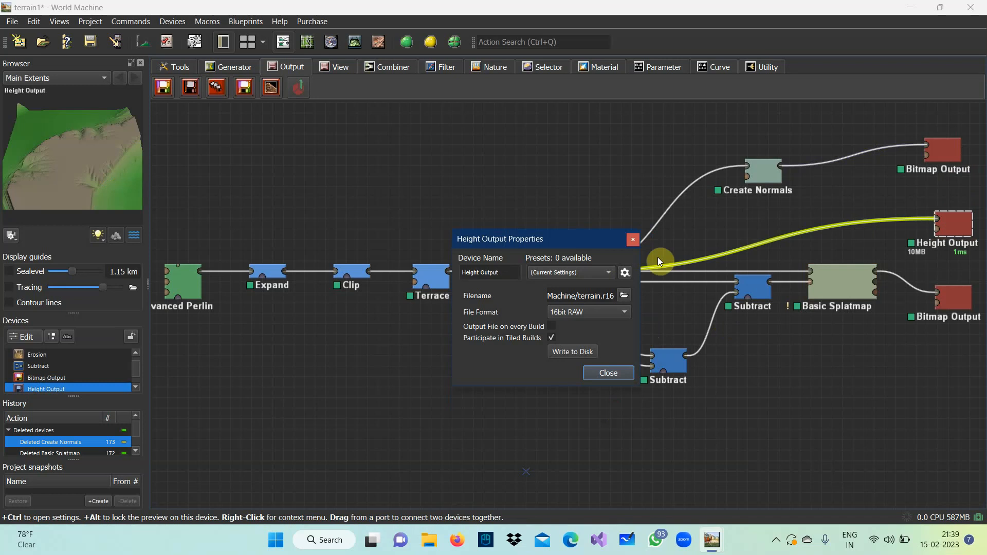
click(578, 291)
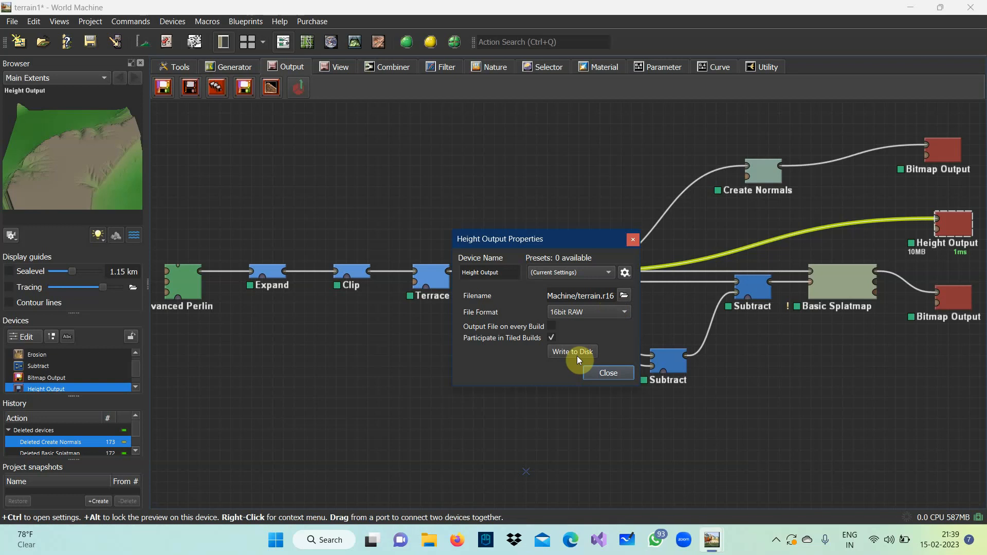
click(947, 298)
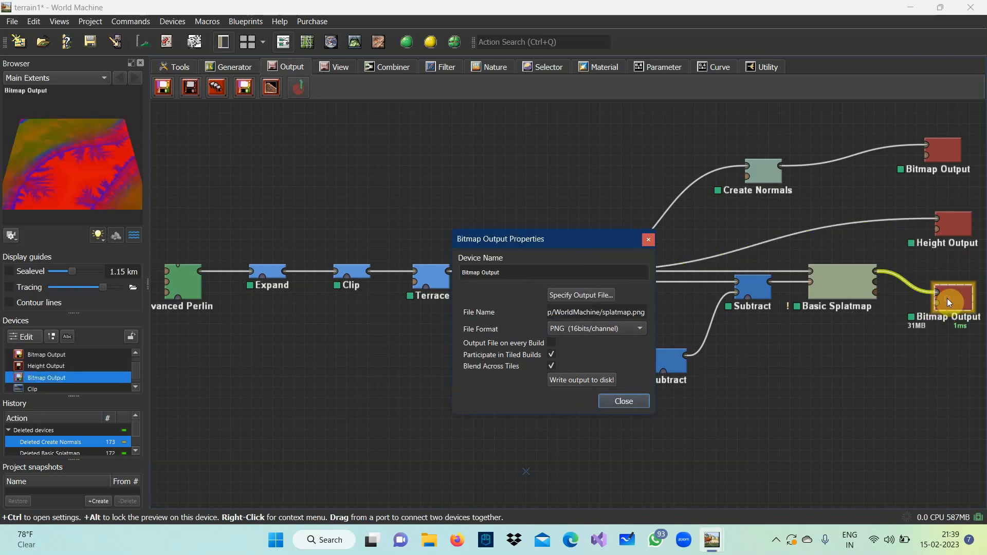
click(624, 401)
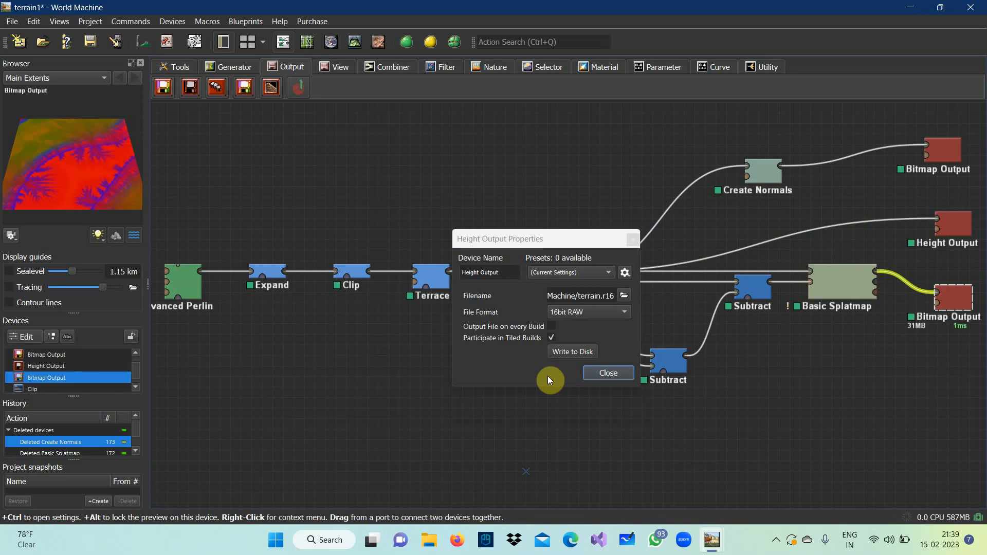
click(608, 374)
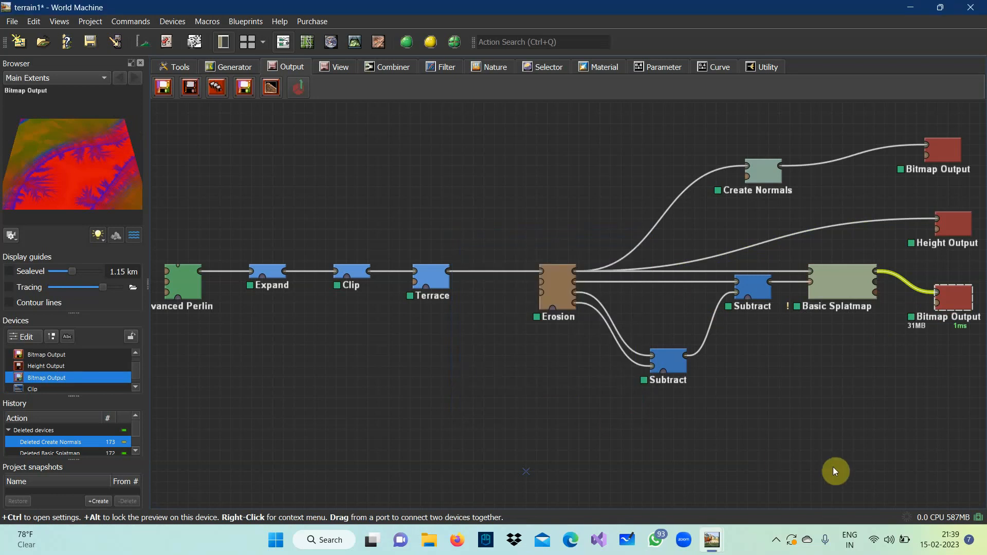
- Build the world and inspect the splatmap Bitmap Output in the 3D view
click(407, 43)
key(F8)
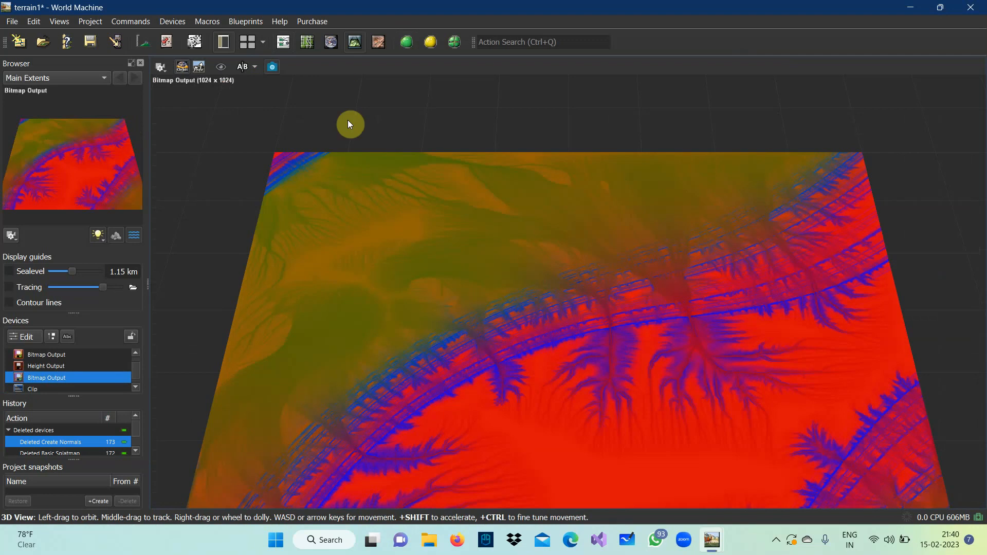
click(284, 42)
- Preview the Advanced Perlin, the normal map output and the Height Output, and show the Height Output in the 3D view
click(179, 279)
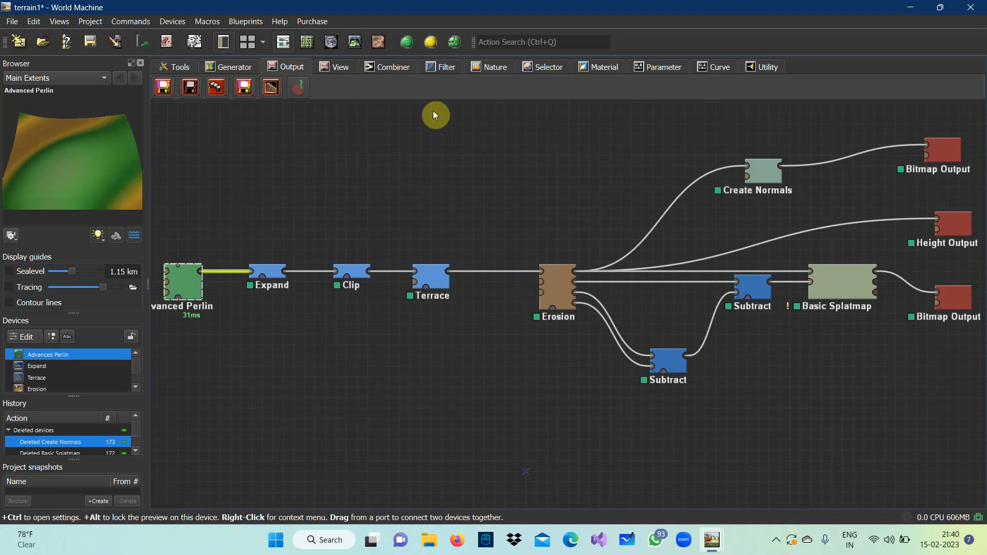
click(961, 232)
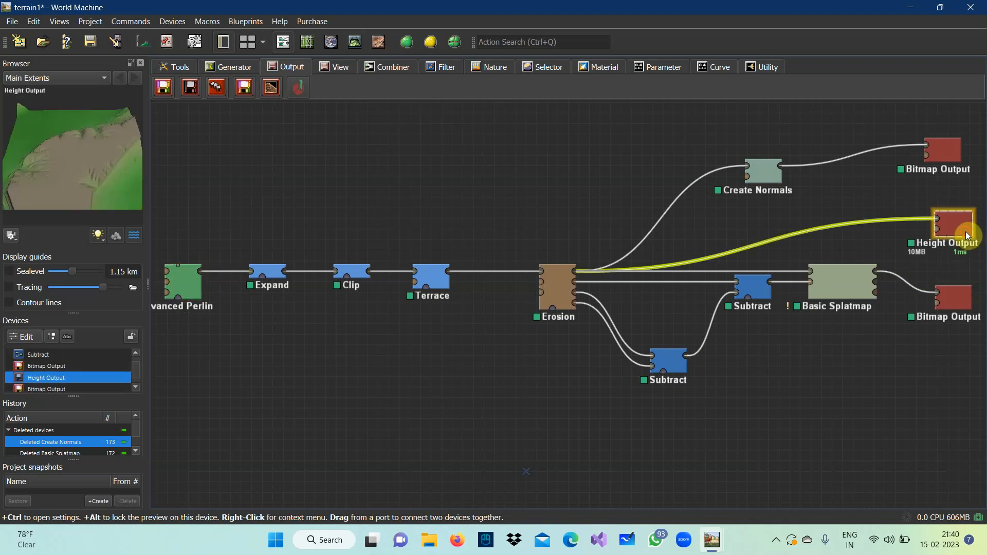
click(938, 155)
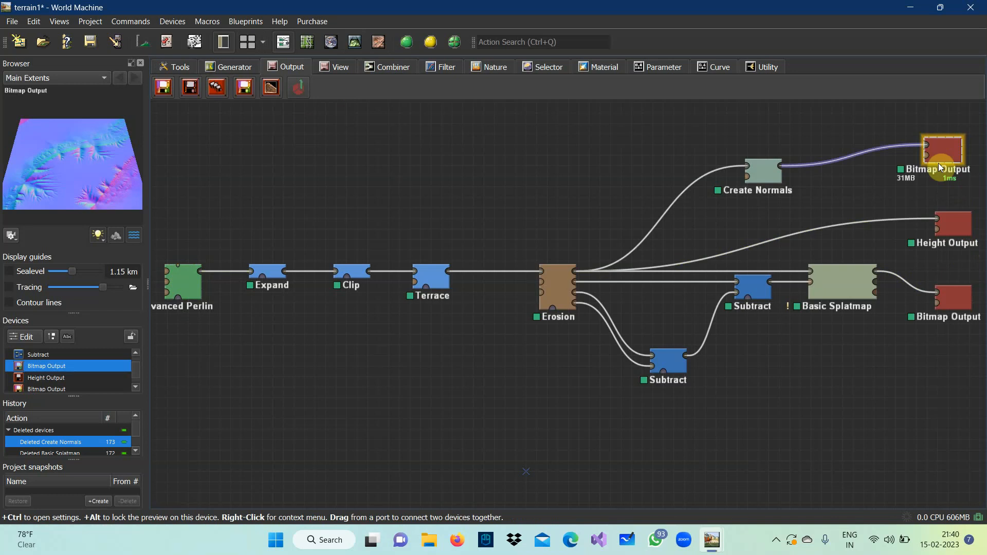
click(950, 216)
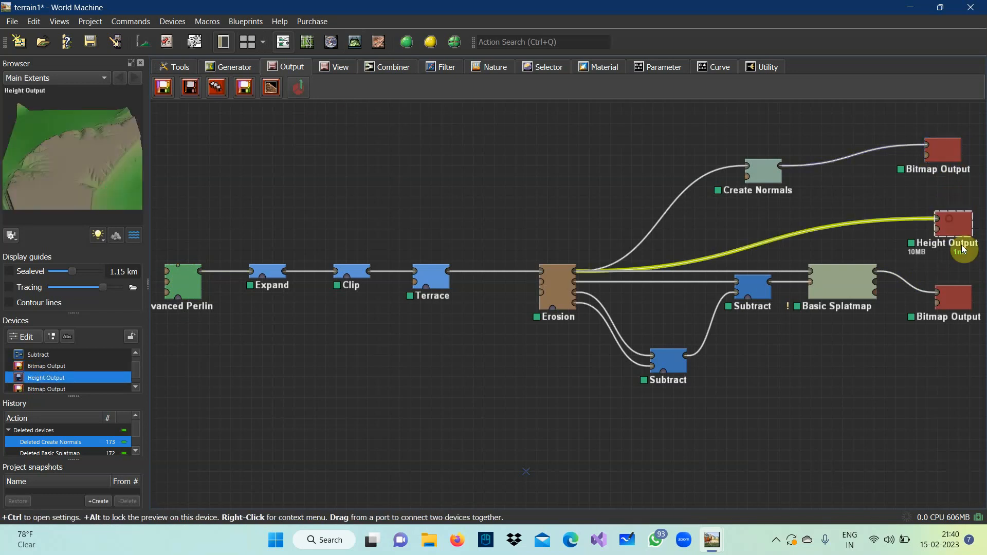
click(327, 49)
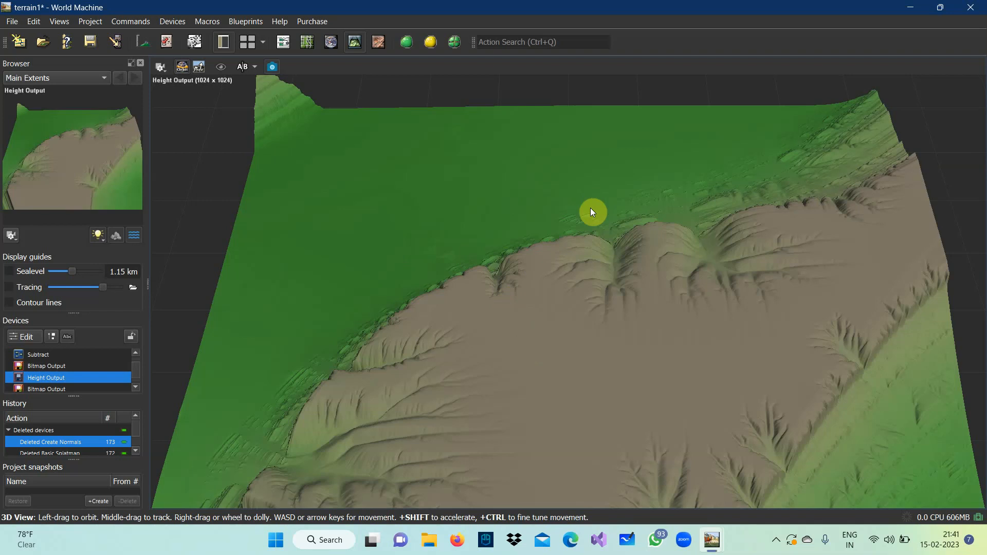
- Switch to the desktop and examine the exported normal map, splatmap and terrain files in the WorldMachine folder
click(910, 12)
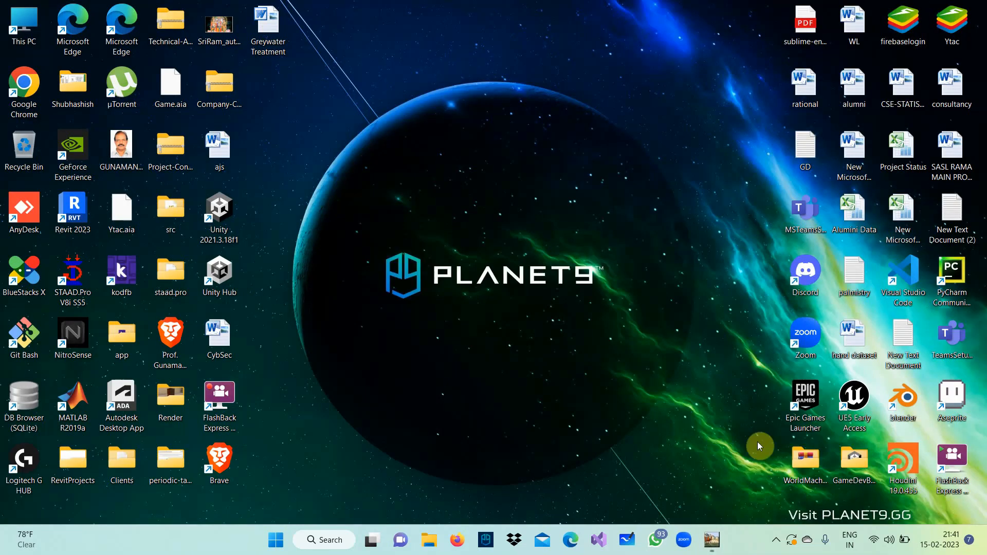
double_click(812, 461)
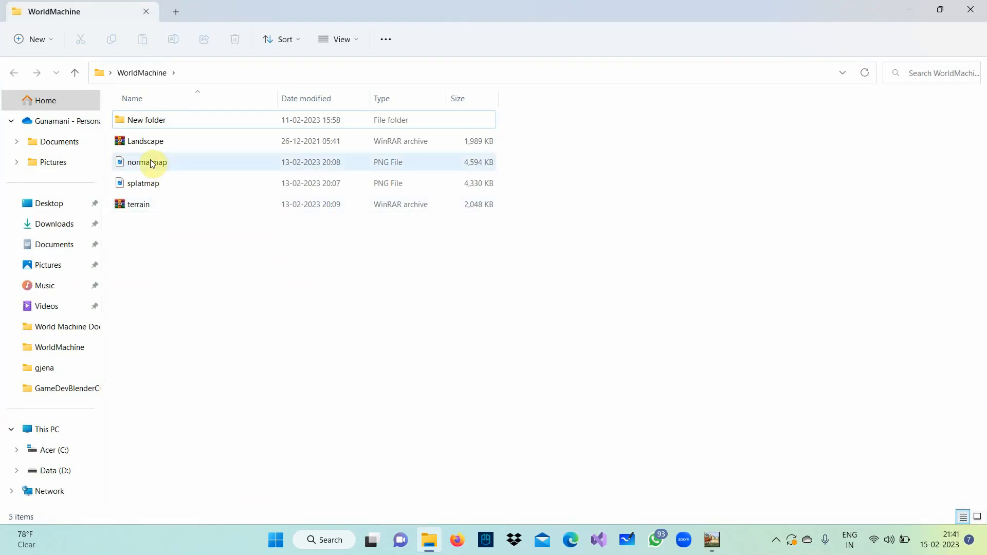
mouse_move(149, 181)
click(975, 8)
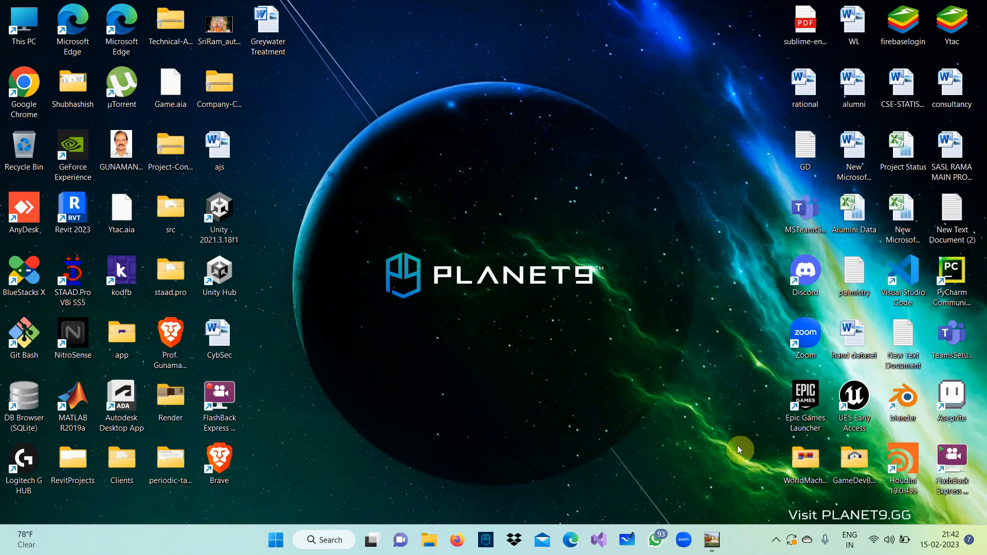
click(779, 542)
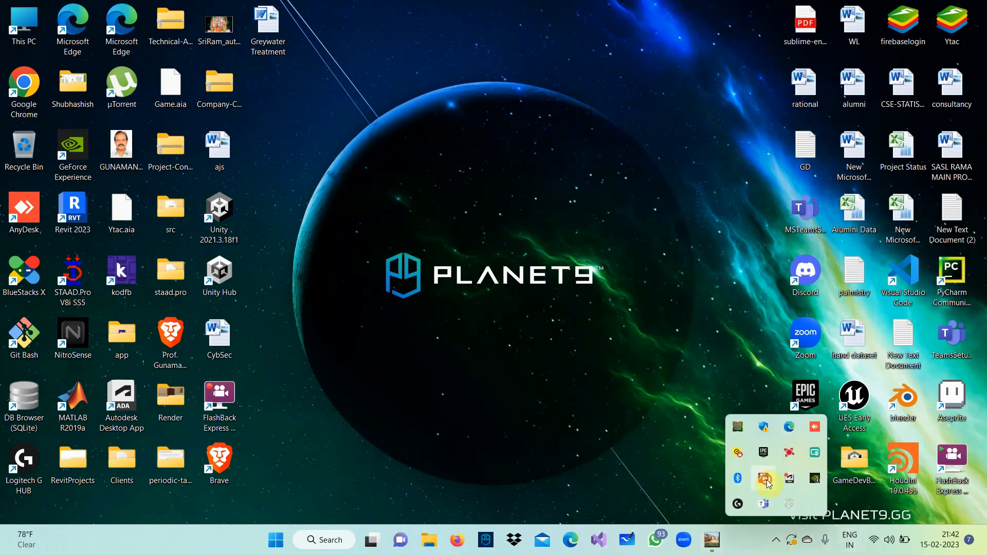